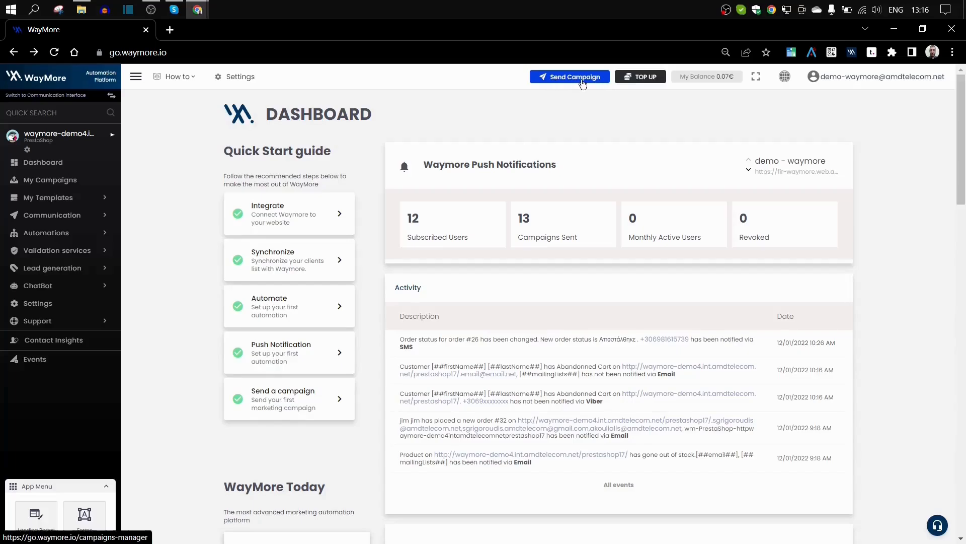
- Start a new campaign from the dashboard's Send Campaign button
click(553, 84)
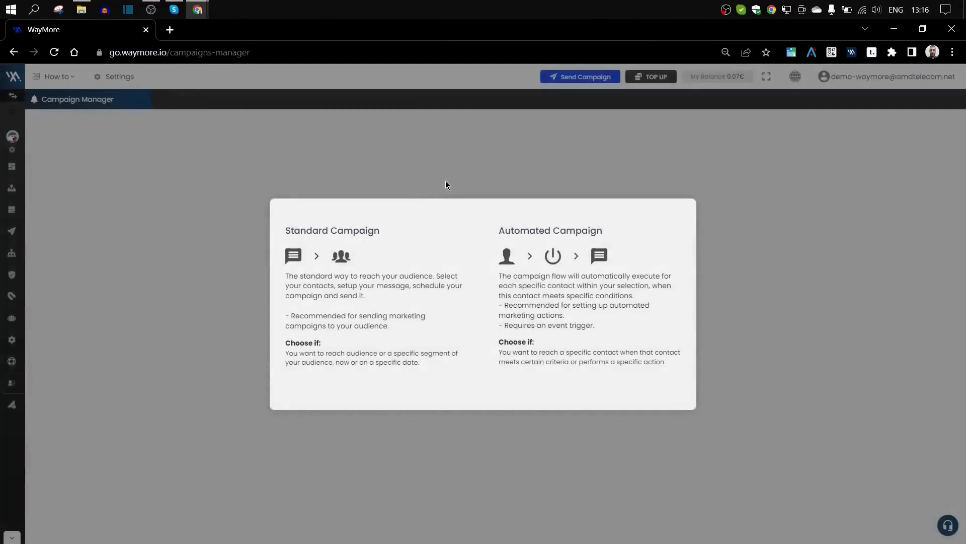
mouse_move(382, 250)
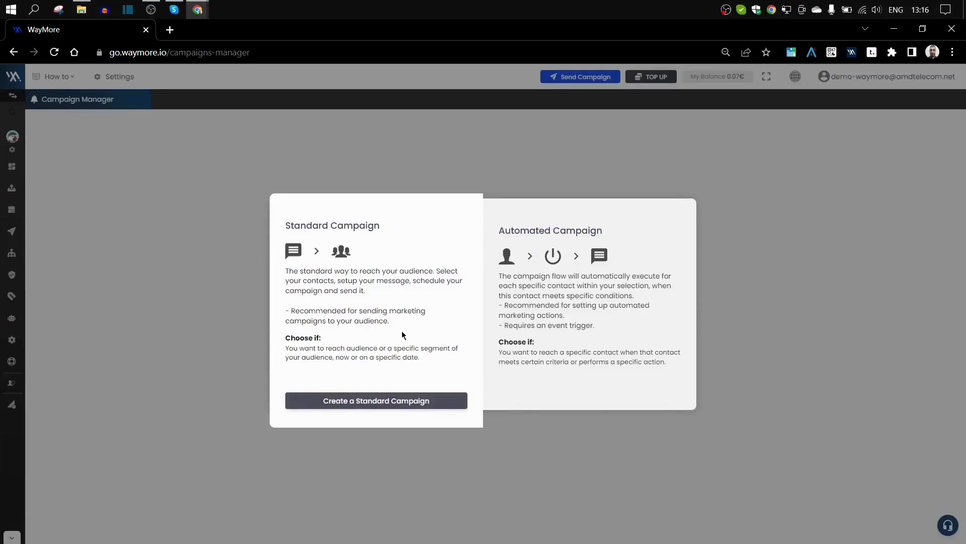
mouse_move(644, 289)
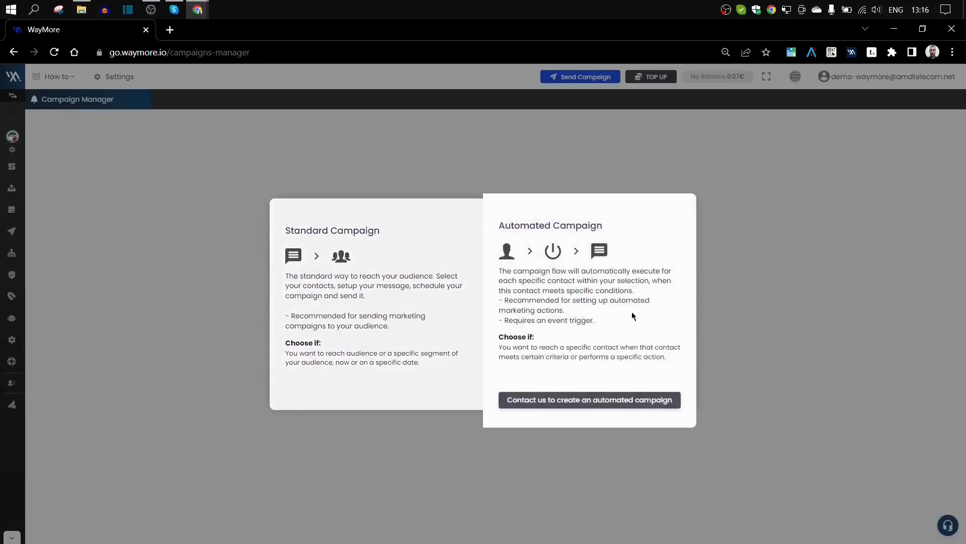
mouse_move(342, 275)
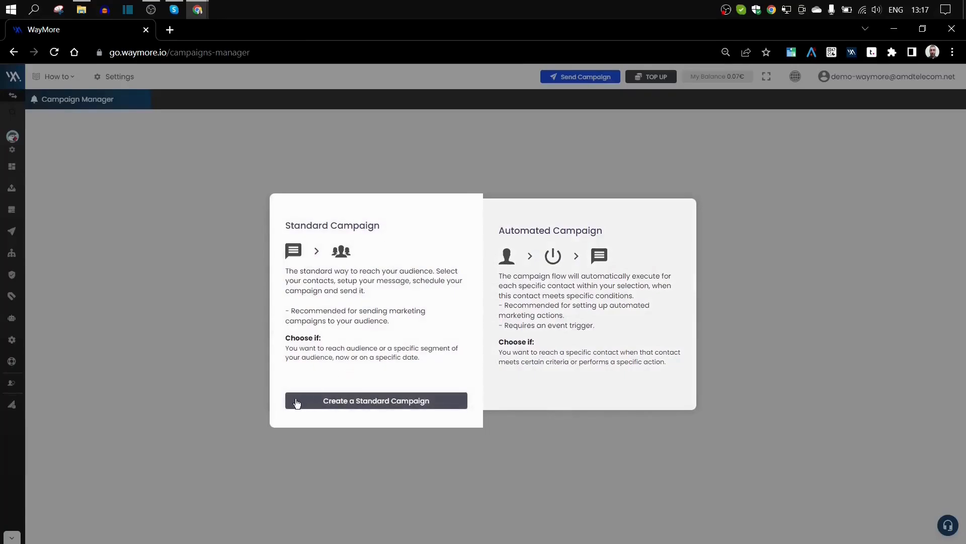
- Create a Standard Campaign and look through the recent segments list without choosing one
click(312, 406)
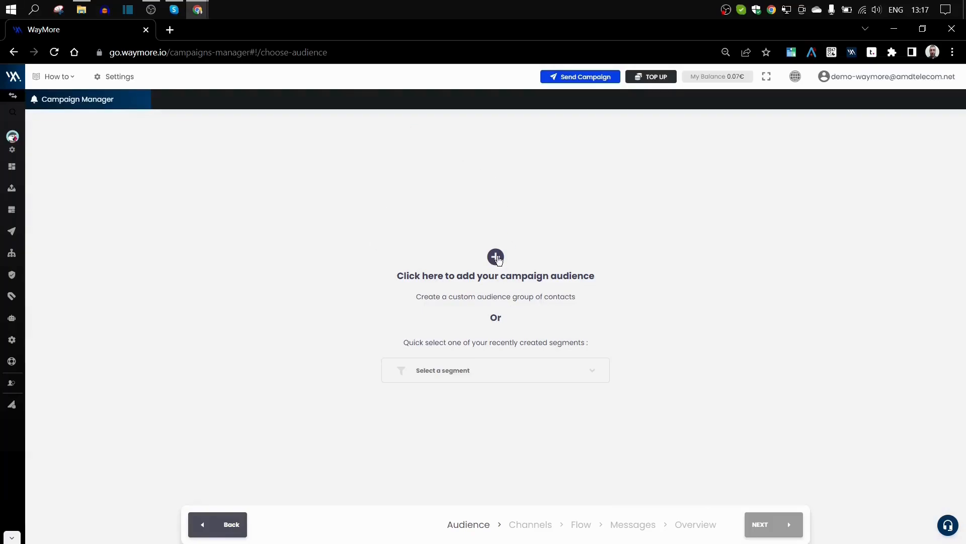
click(480, 369)
scroll(467, 419, down, 1)
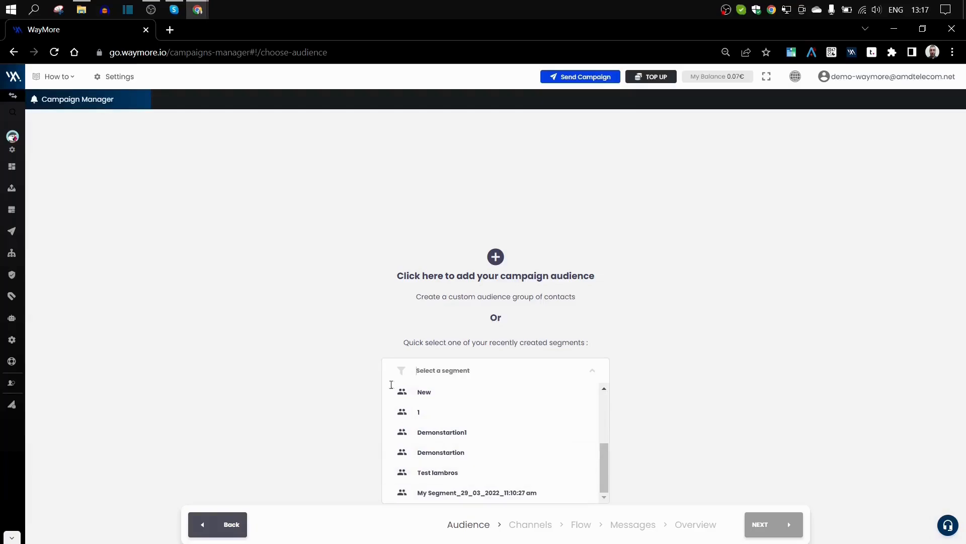
click(296, 361)
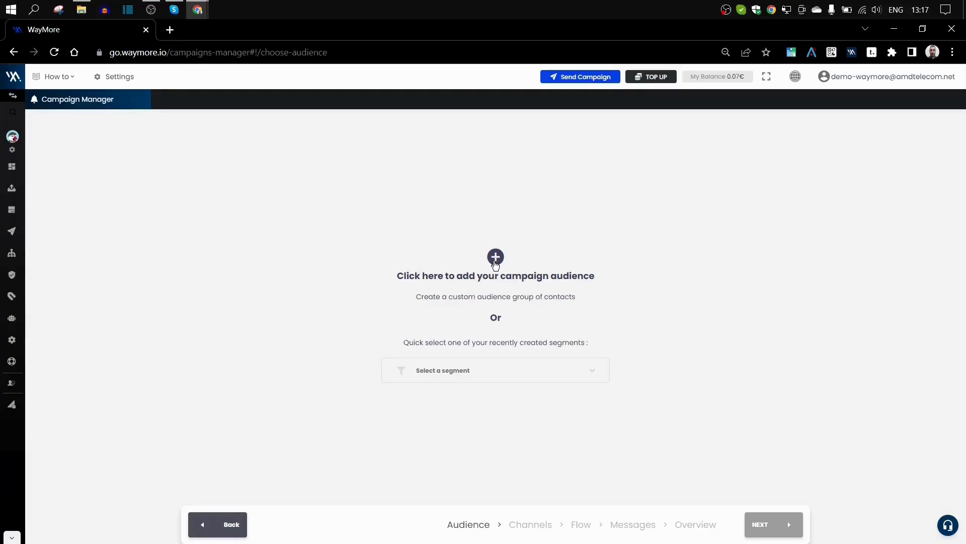
- Open the audience picker, try All Contacts, then switch to choosing recipients from Groups
click(495, 258)
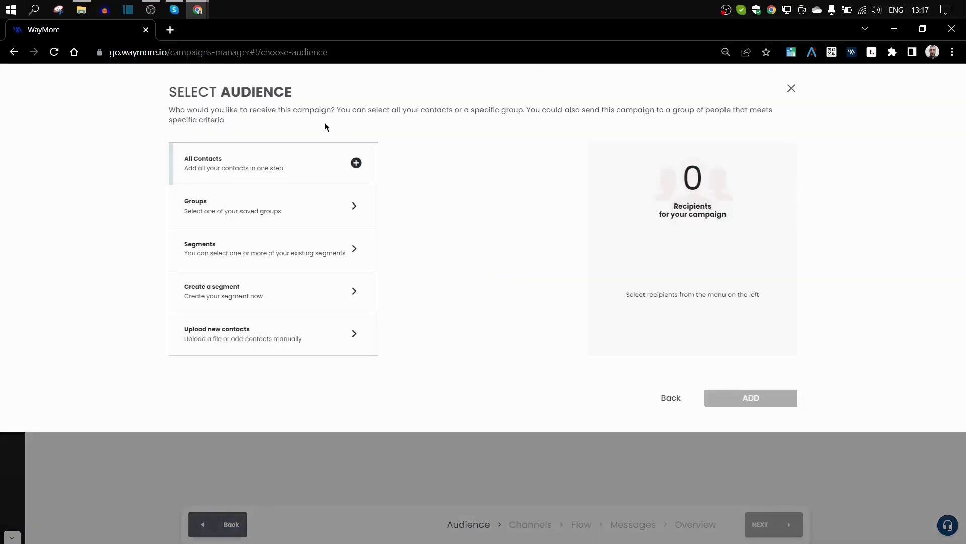
click(276, 169)
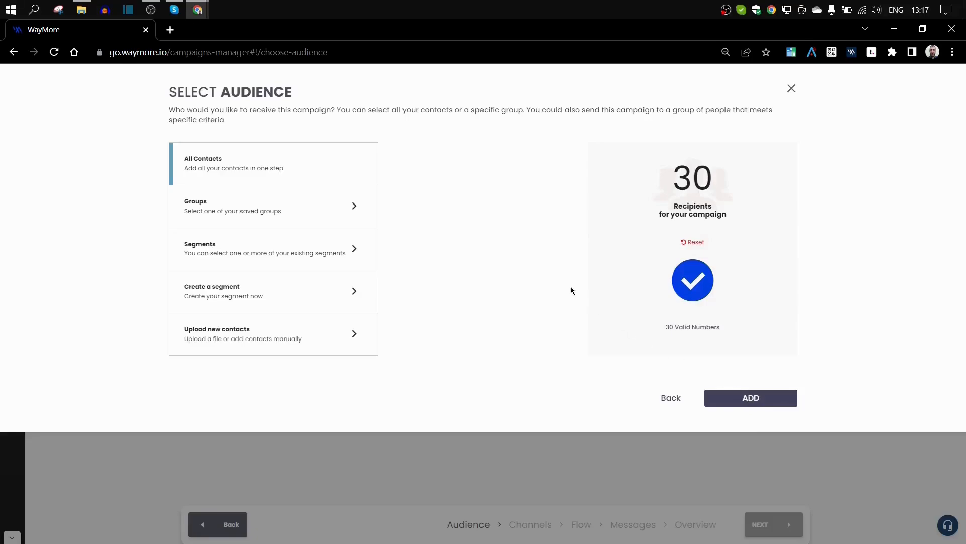
click(233, 211)
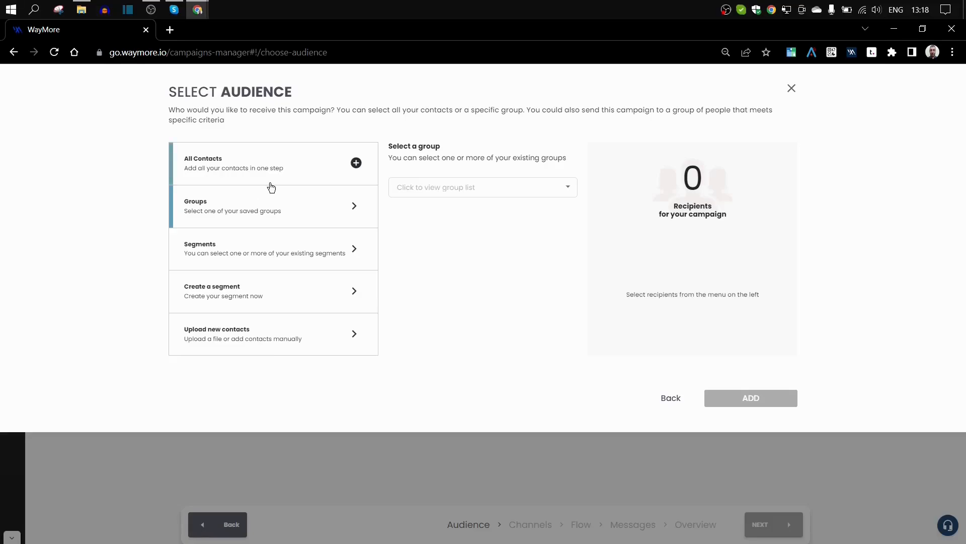
- Add the Demonstration group to the recipients, then remove it again
click(454, 191)
click(427, 285)
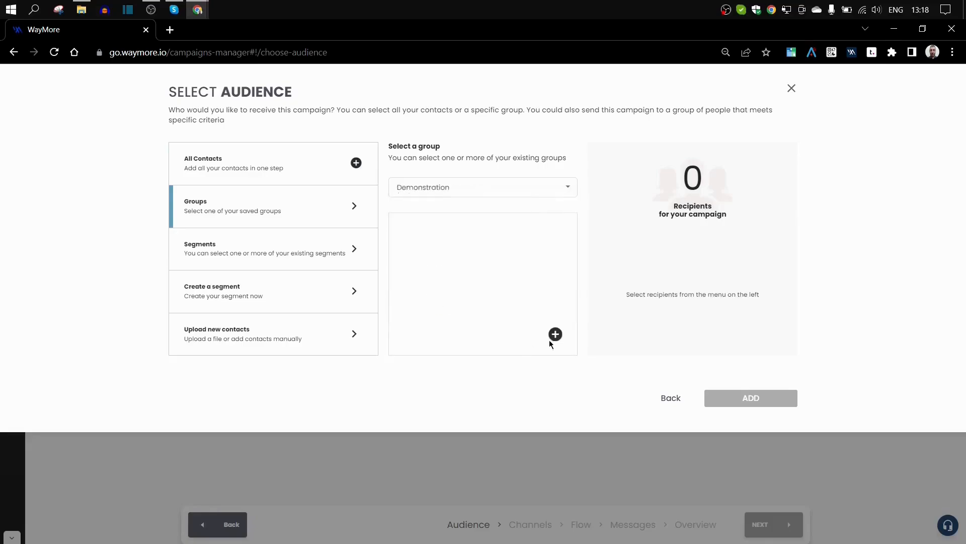
click(556, 335)
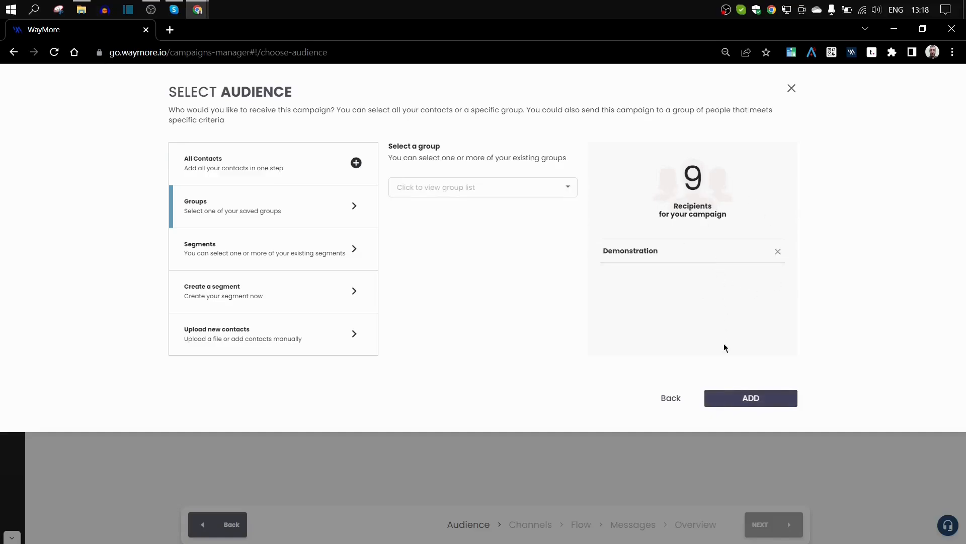
click(779, 252)
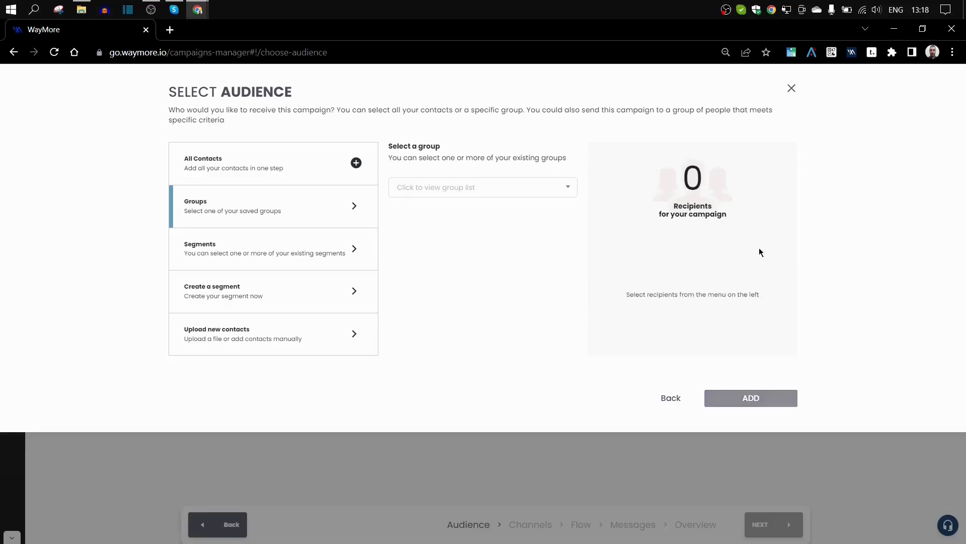
- Switch to existing Segments and pick segment 222222222
click(221, 247)
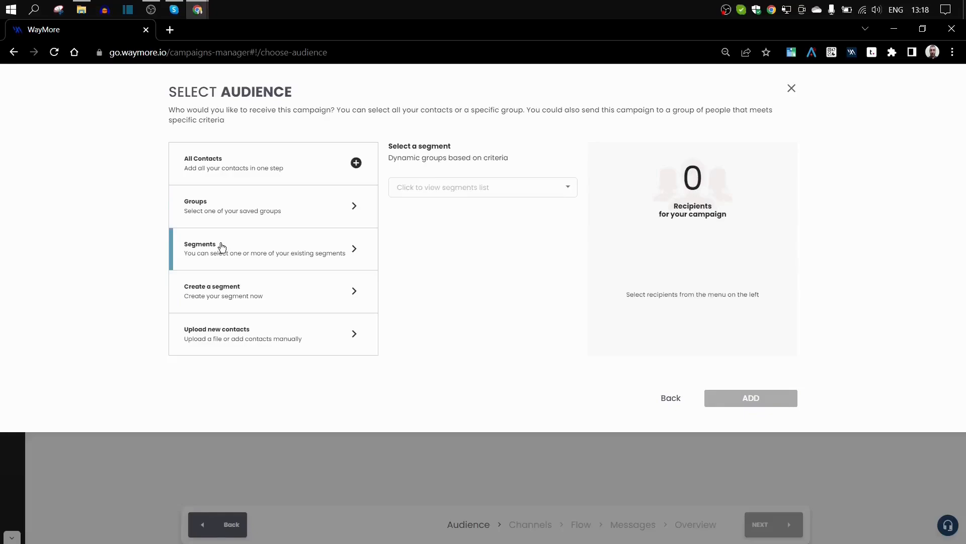
click(451, 190)
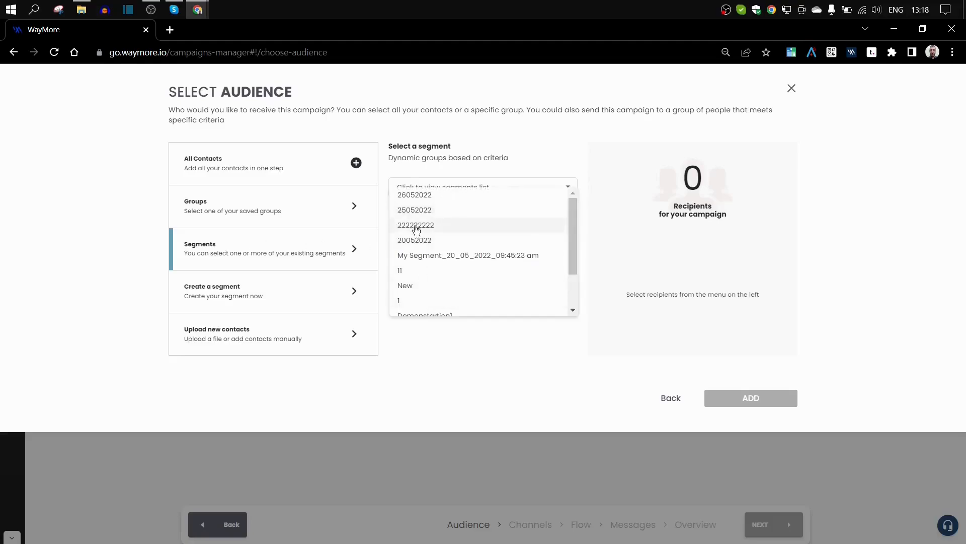
click(414, 226)
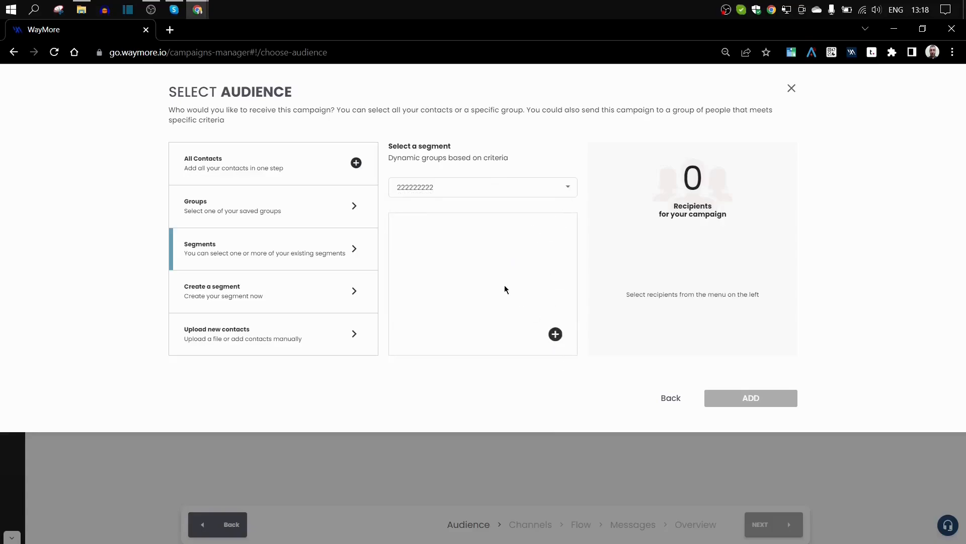
click(218, 296)
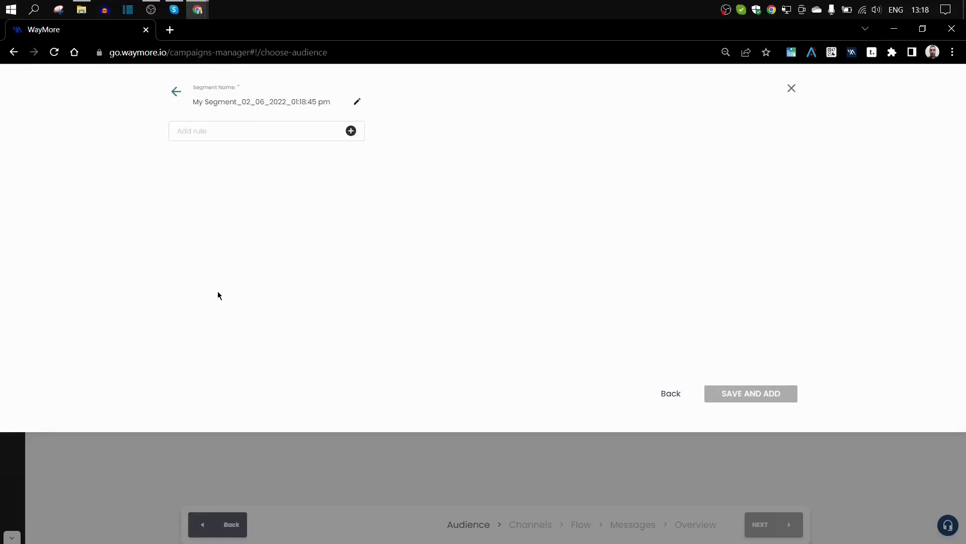
click(176, 92)
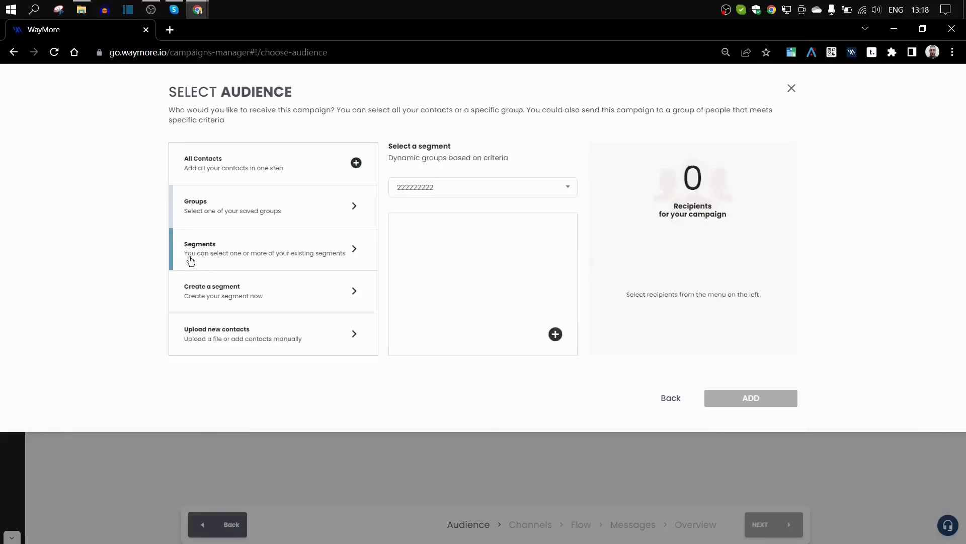
click(219, 294)
click(359, 105)
drag(341, 102, 188, 107)
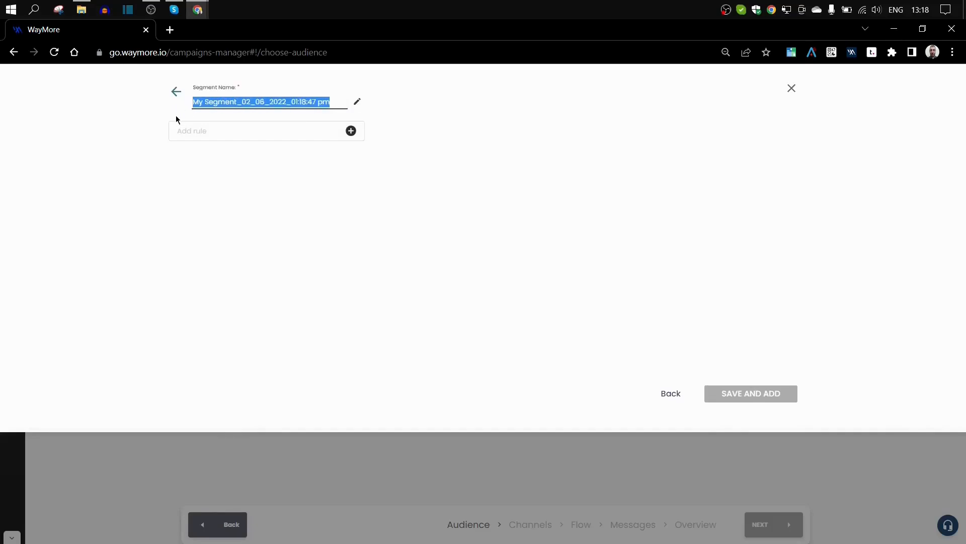
text(12)
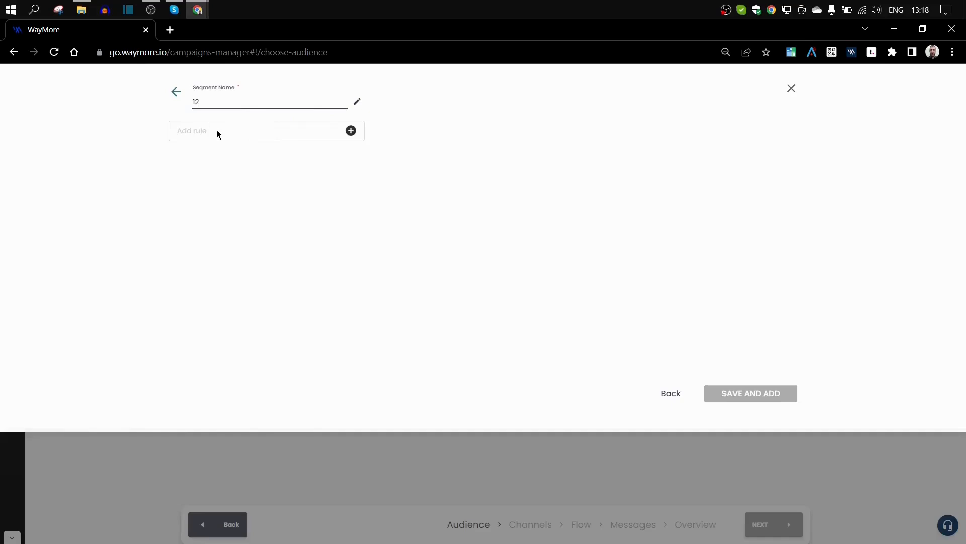
click(350, 131)
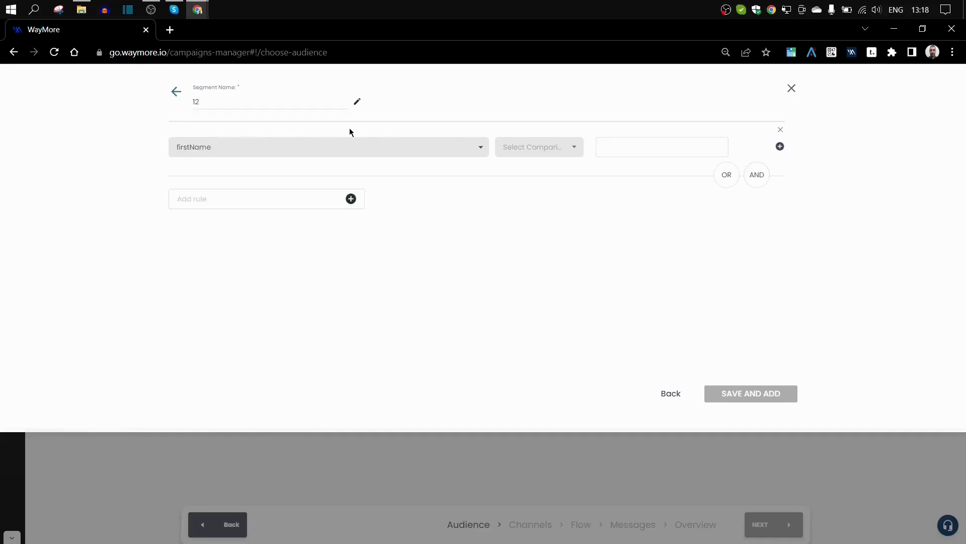
click(237, 147)
scroll(242, 196, down, 1)
click(205, 186)
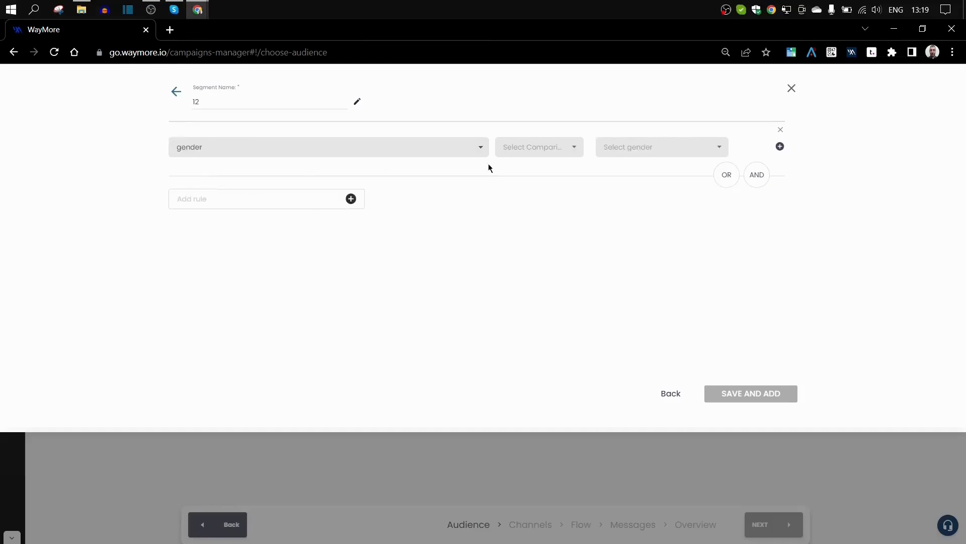
click(557, 151)
click(522, 162)
click(633, 149)
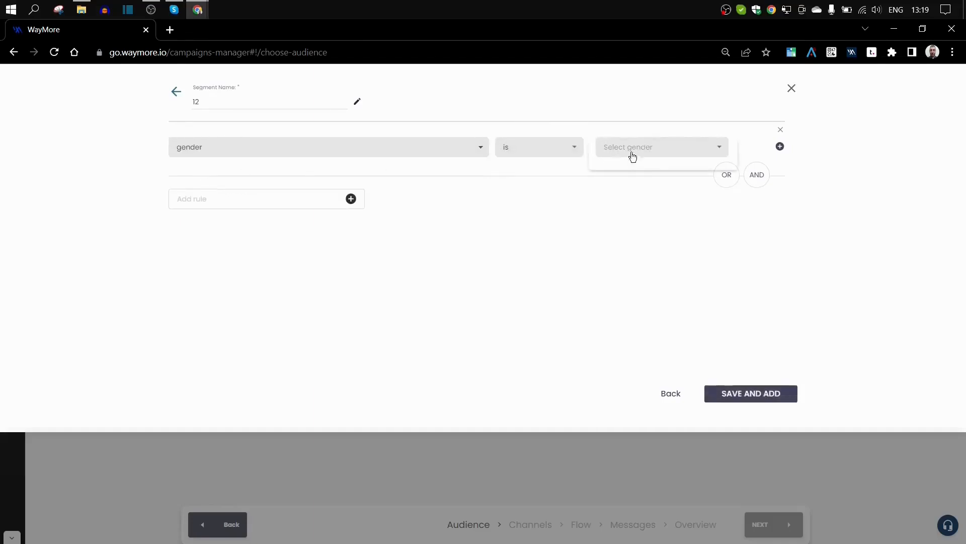
click(606, 152)
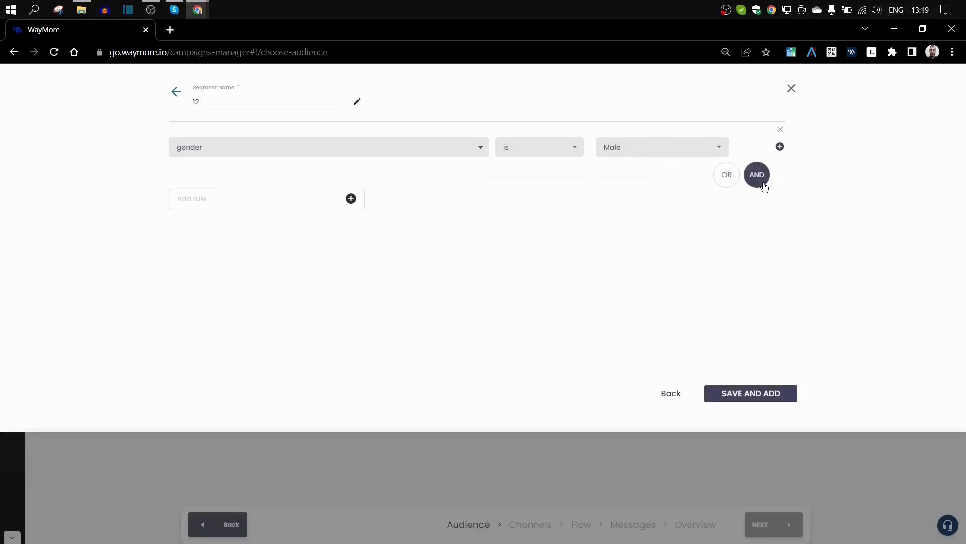
click(351, 199)
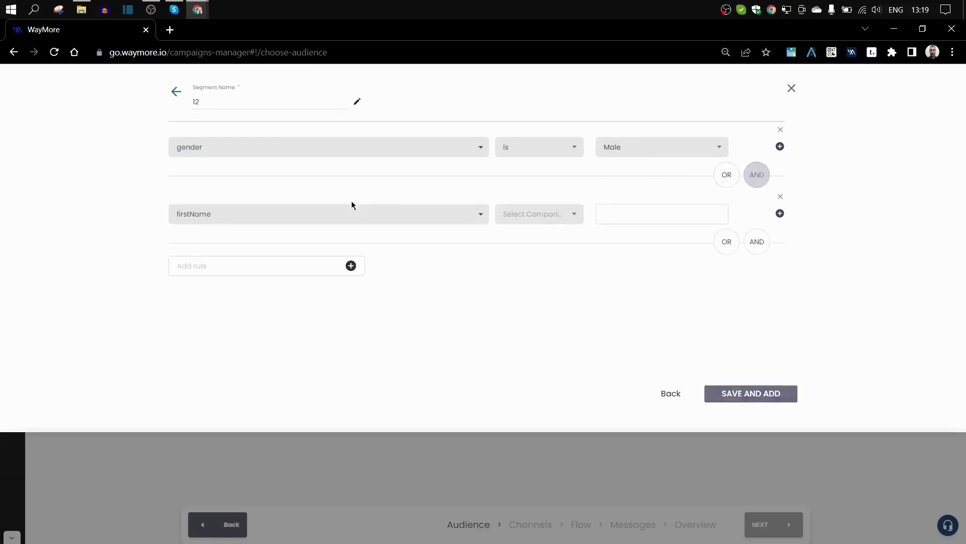
click(266, 224)
scroll(261, 255, down, 3)
scroll(246, 257, up, 1)
click(222, 265)
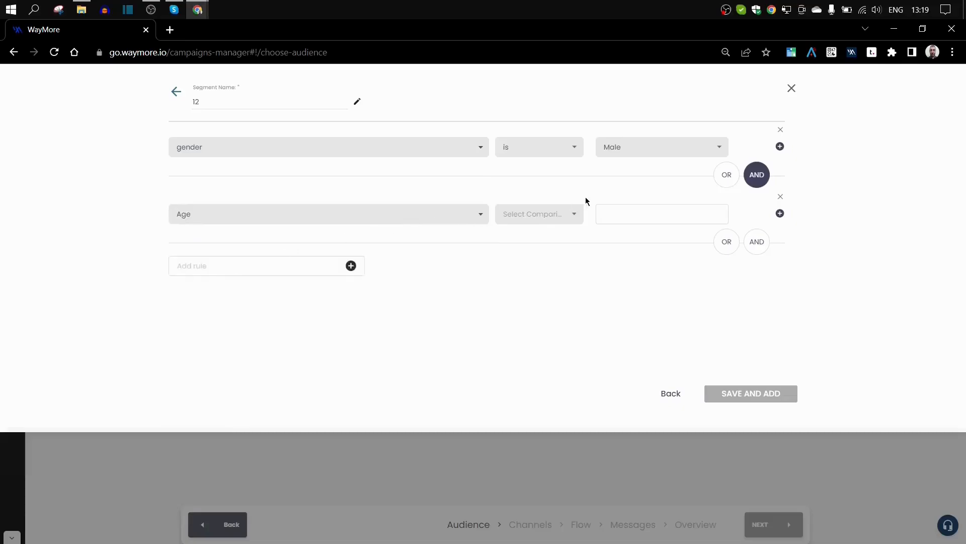
click(556, 216)
click(625, 217)
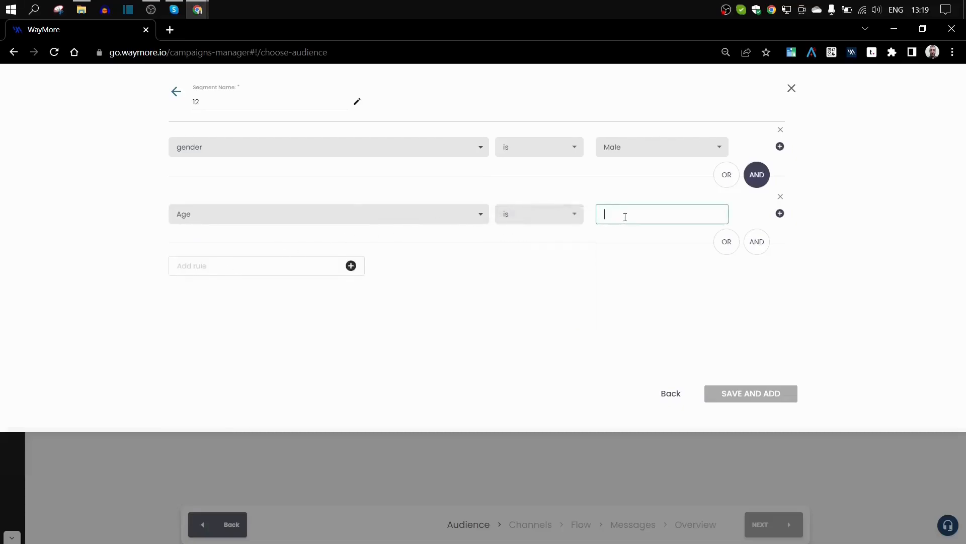
text(25)
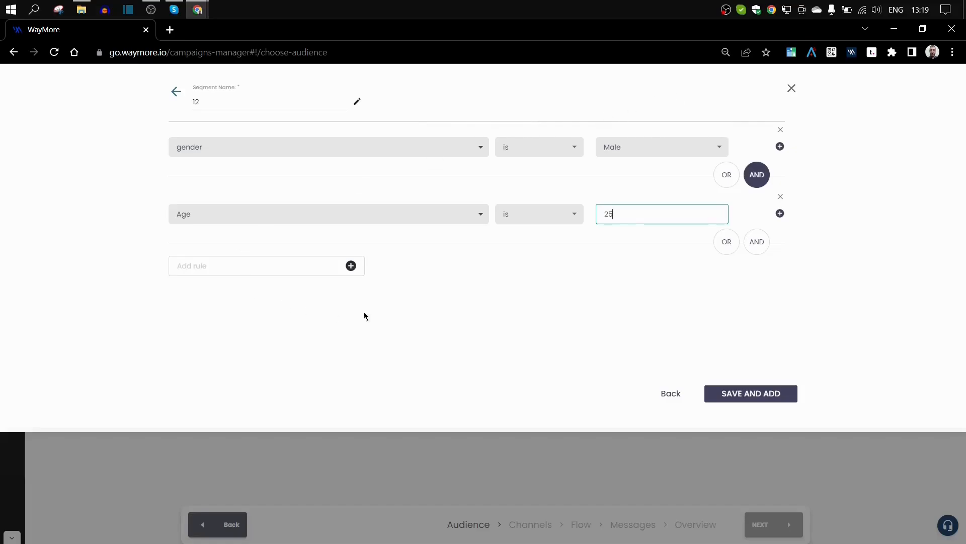
click(793, 88)
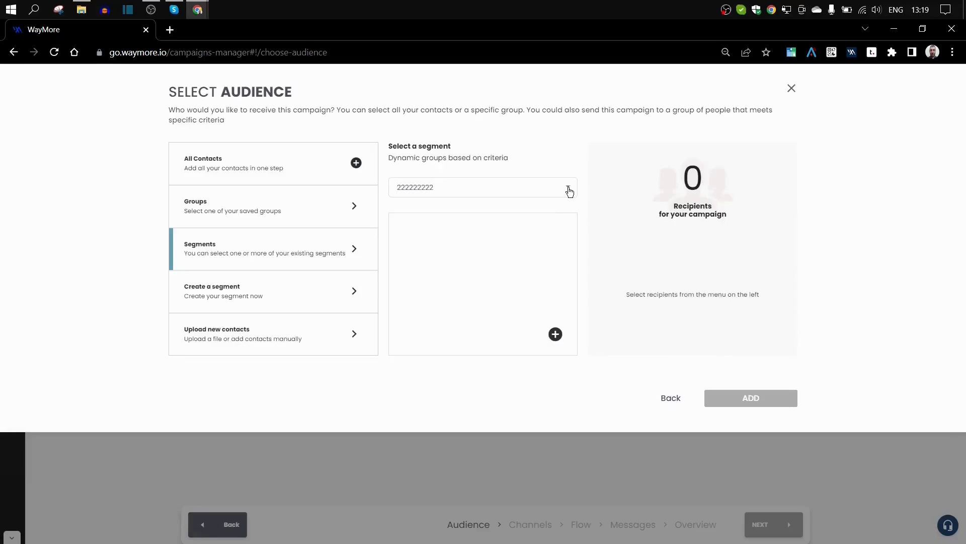
- Choose Upload new contacts and browse for a contacts file
click(211, 337)
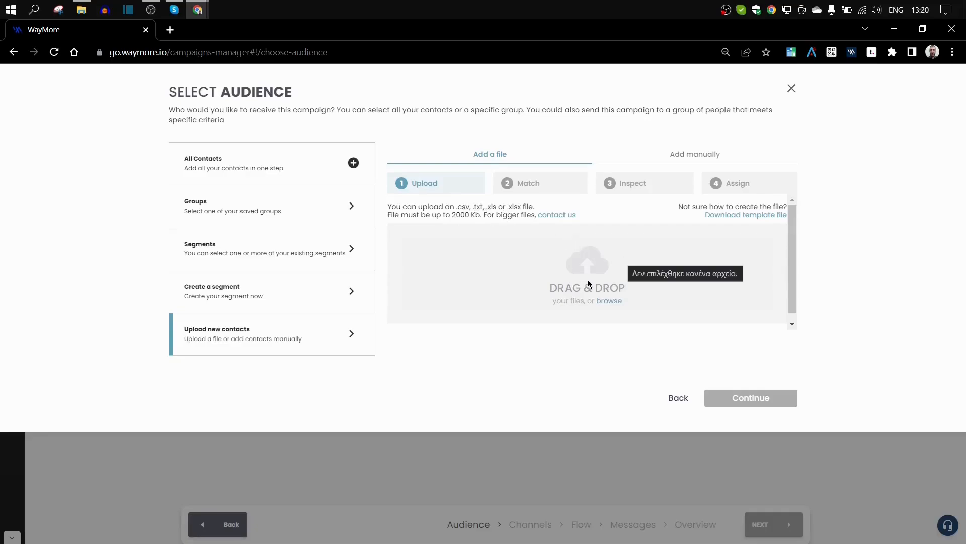
click(612, 299)
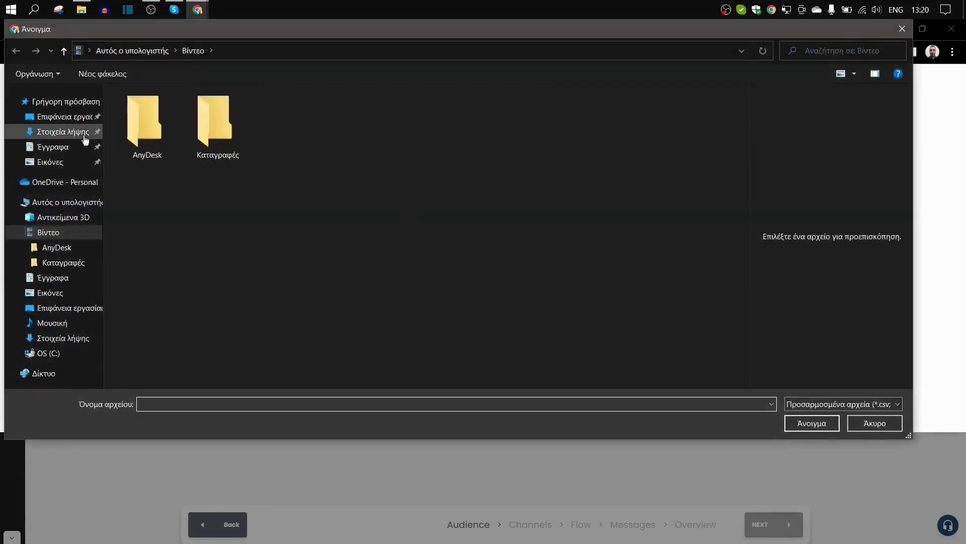
- Open Contact List v2.csv from the Desktop as the upload file
click(61, 116)
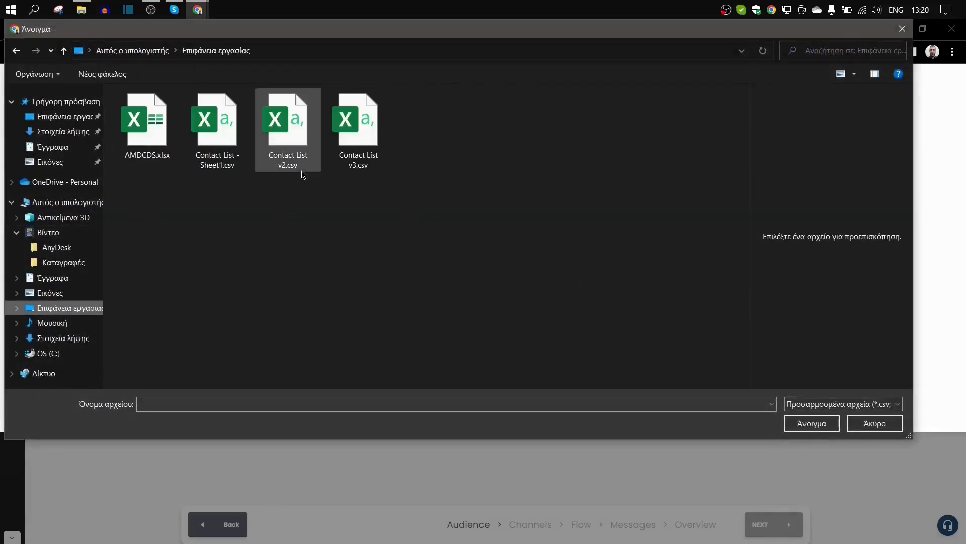
click(296, 125)
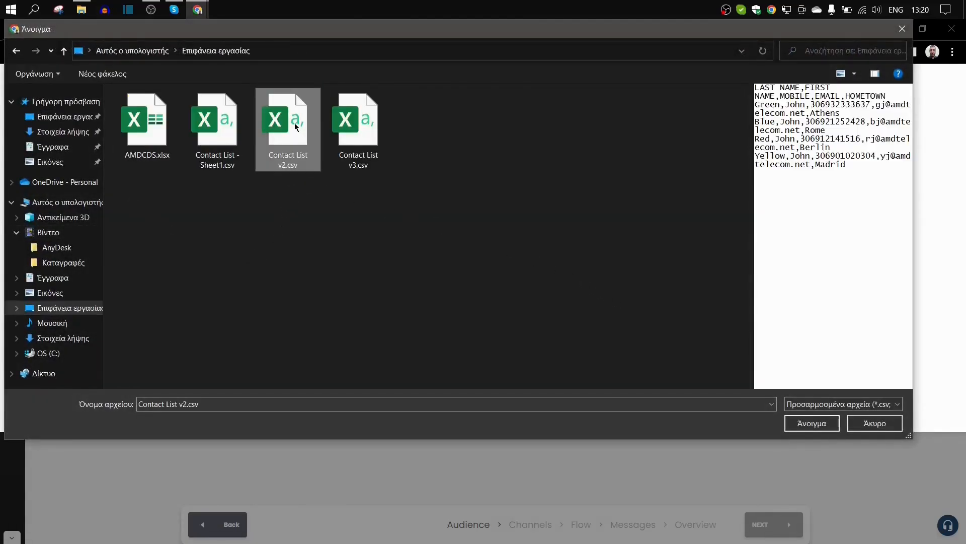
click(806, 424)
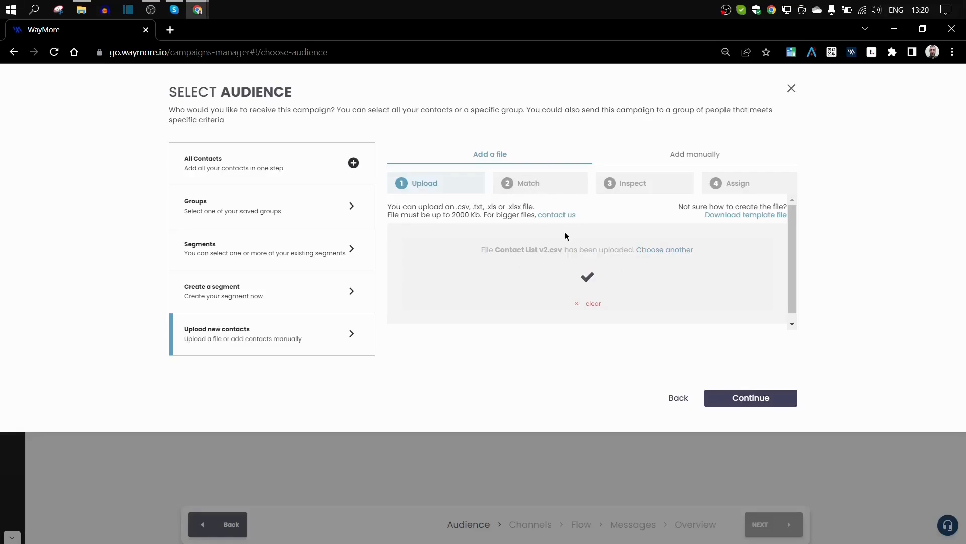
- Continue to matching and map LAST NAME and FIRST NAME to lastName and firstName
click(731, 408)
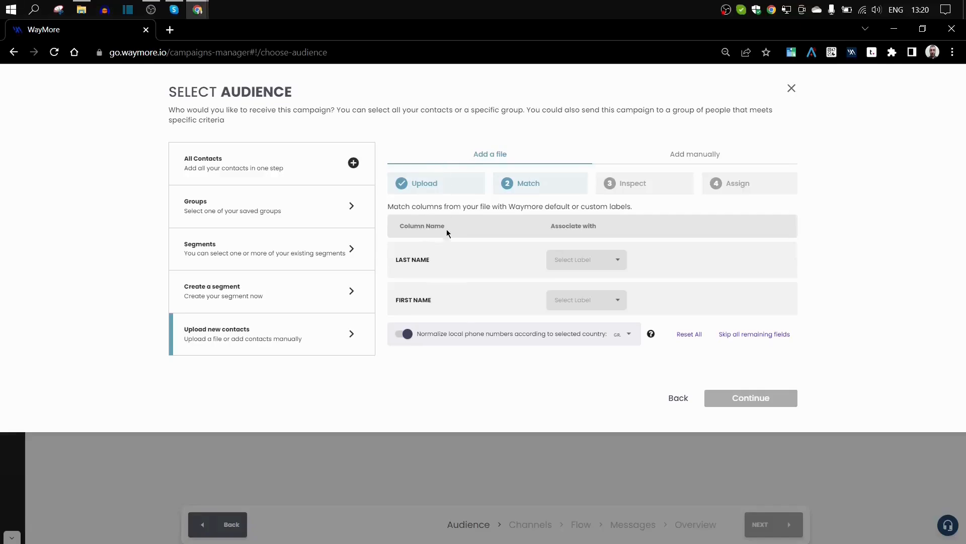
click(600, 260)
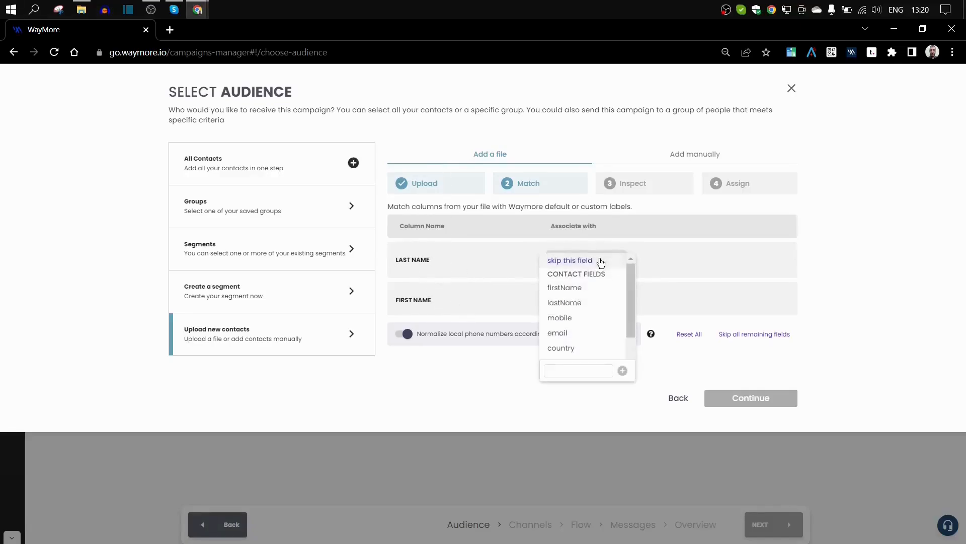
click(575, 303)
click(566, 305)
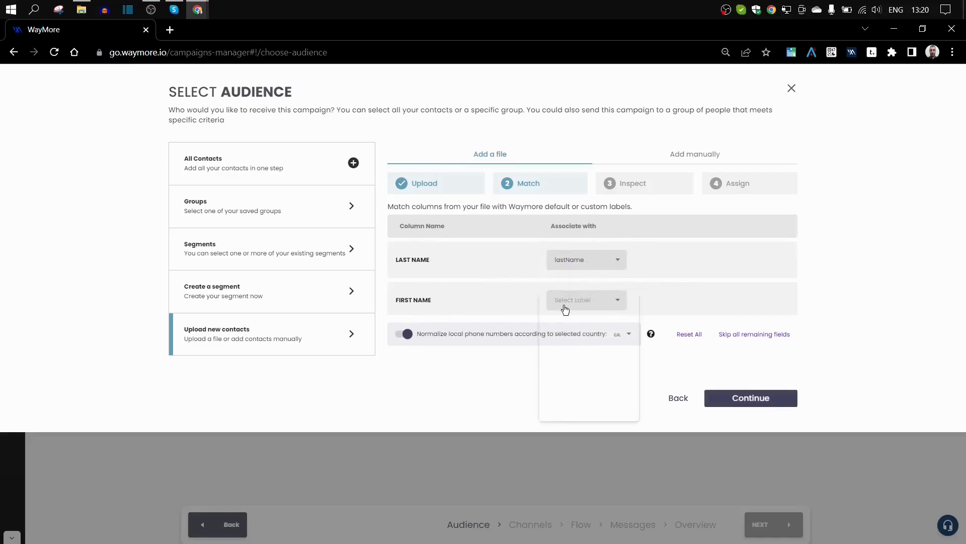
click(567, 328)
- Map MOBILE to the mobile field and review its SMS and Viber channel options
scroll(701, 277, down, 2)
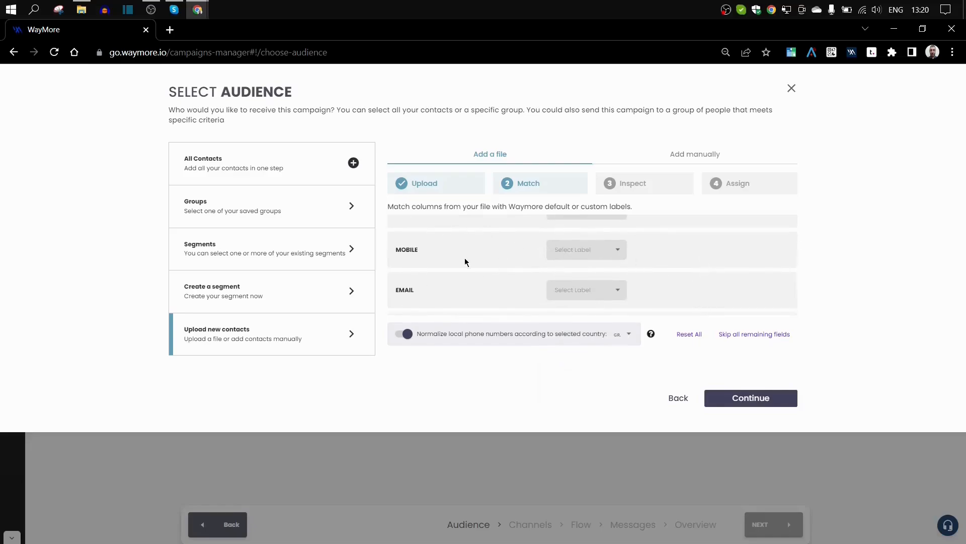
click(588, 254)
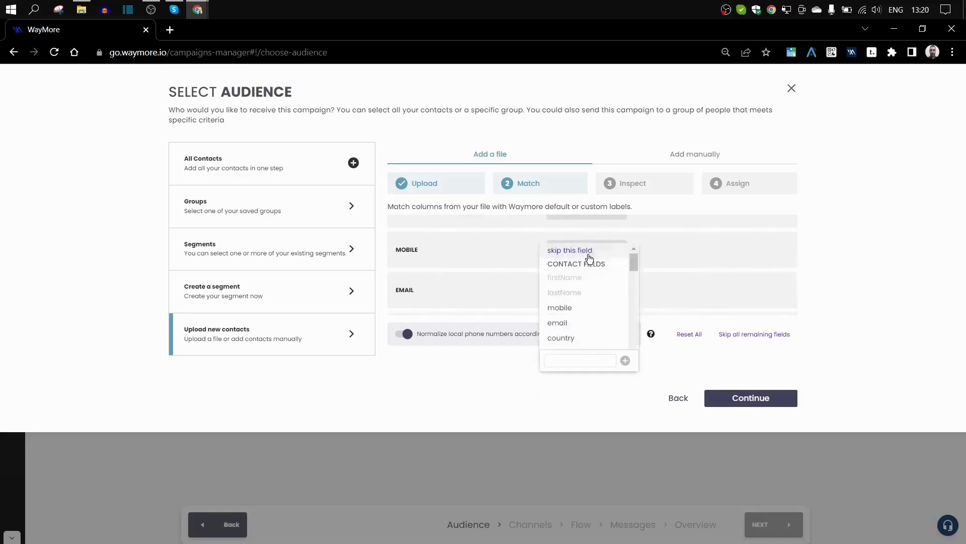
click(573, 309)
click(673, 251)
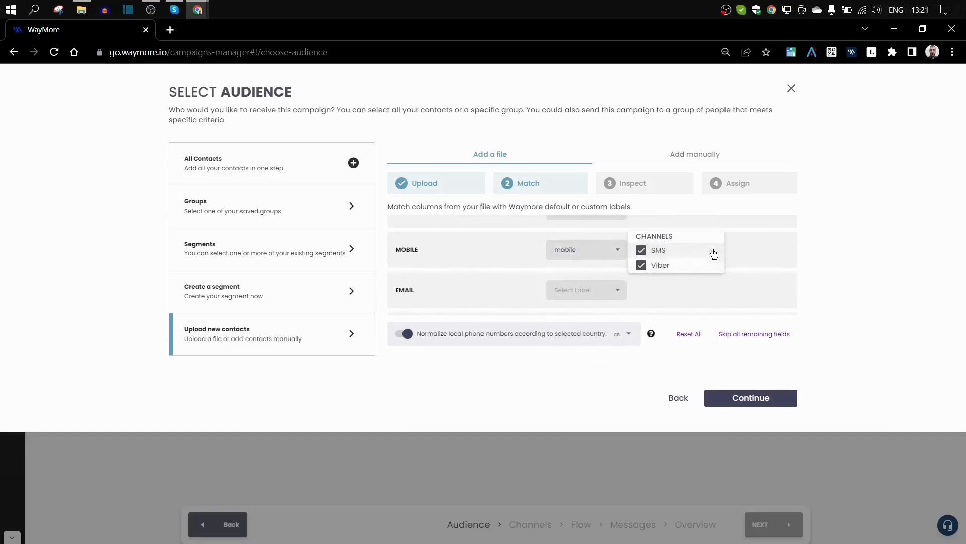
click(734, 282)
click(653, 253)
click(552, 310)
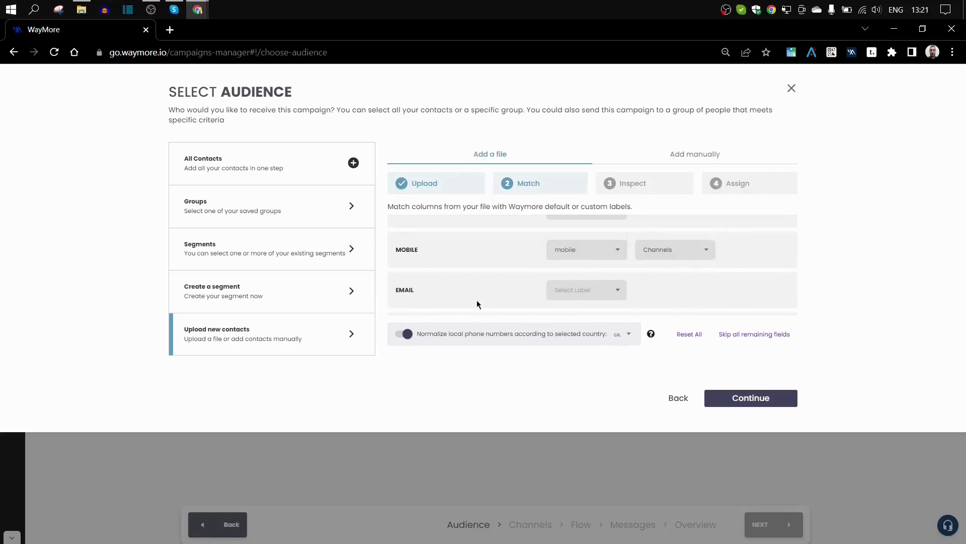
- Map EMAIL to the email field and browse the label choices for HOMETOWN
click(596, 294)
click(572, 371)
scroll(707, 279, down, 1)
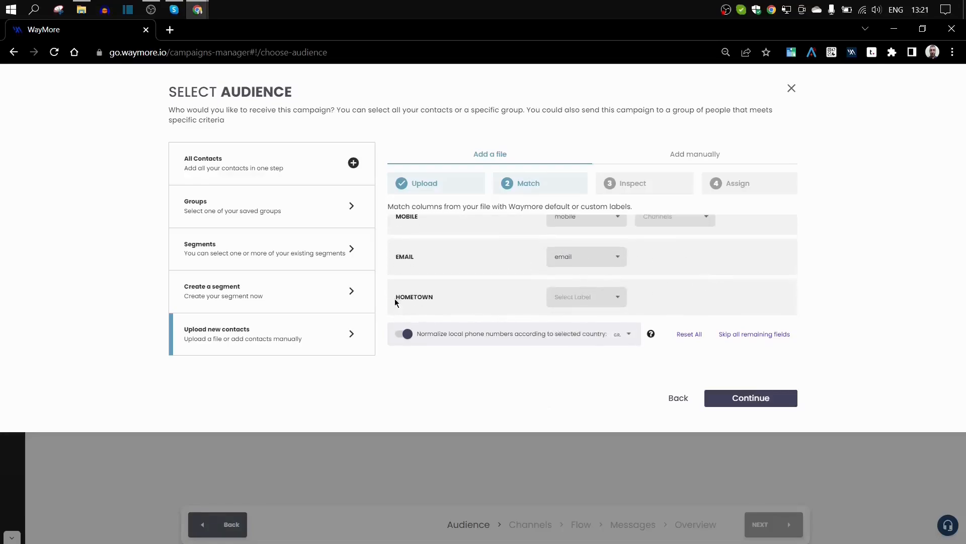
click(574, 301)
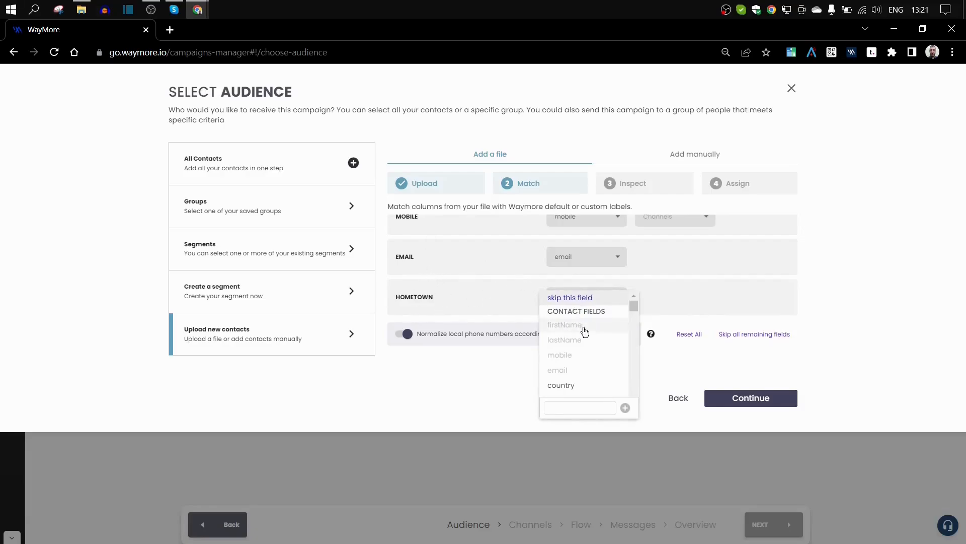
scroll(598, 339, down, 1)
scroll(599, 340, down, 2)
scroll(599, 339, down, 4)
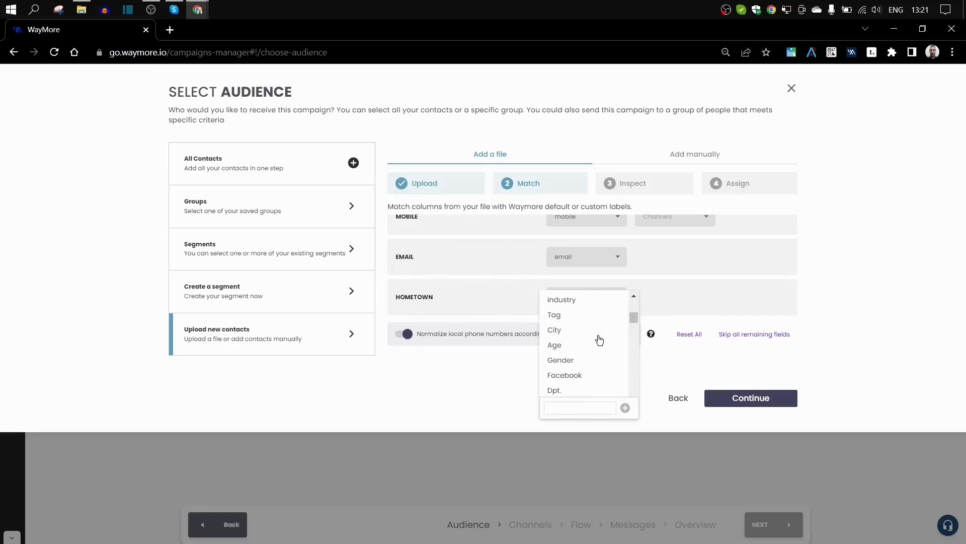
scroll(599, 340, up, 4)
scroll(599, 340, down, 5)
scroll(600, 343, up, 3)
scroll(599, 347, up, 5)
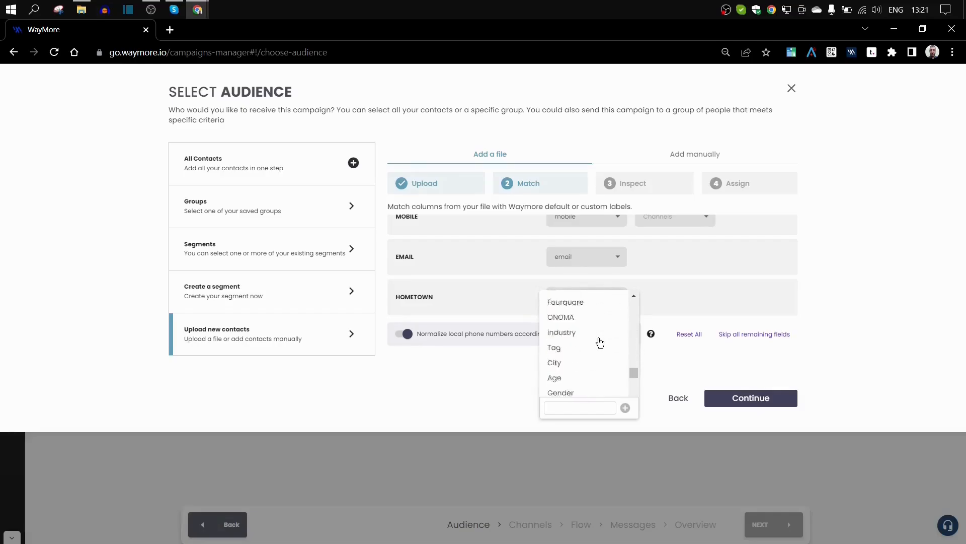
- Create a new Hometown label of type Text for the HOMETOWN column
click(556, 406)
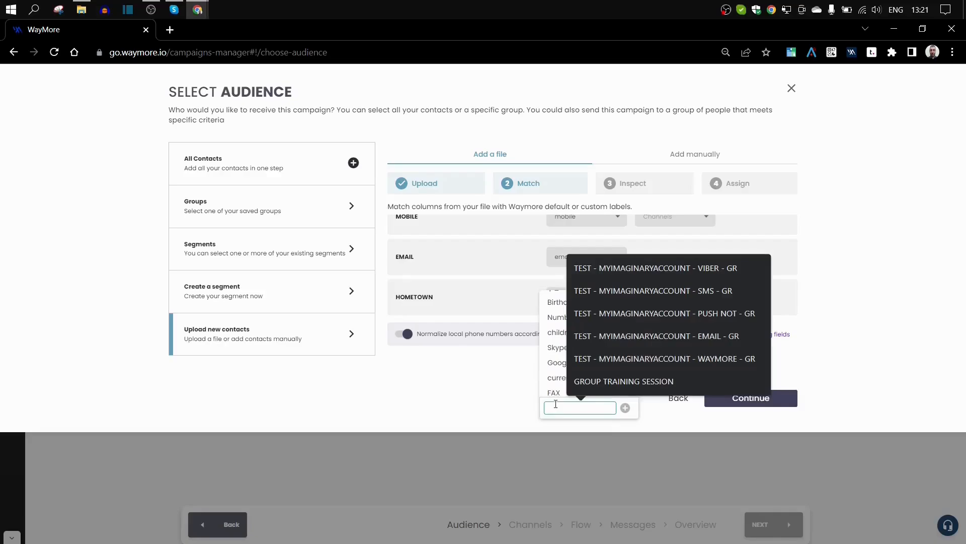
text(Hometown)
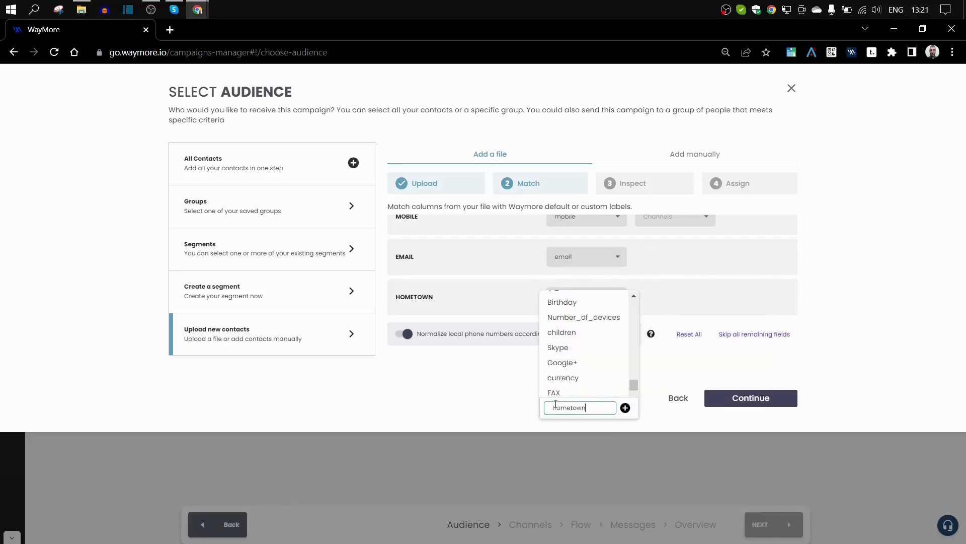
click(625, 408)
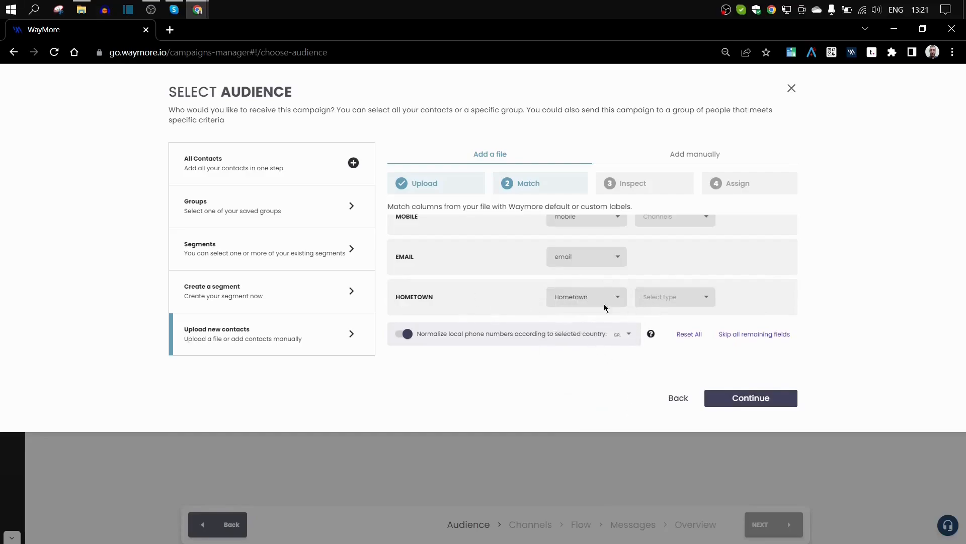
click(653, 300)
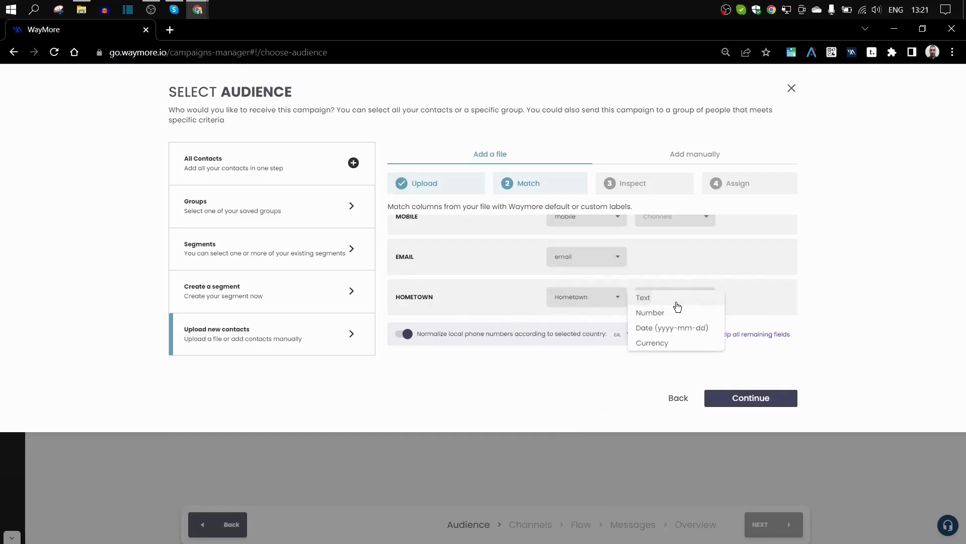
click(658, 302)
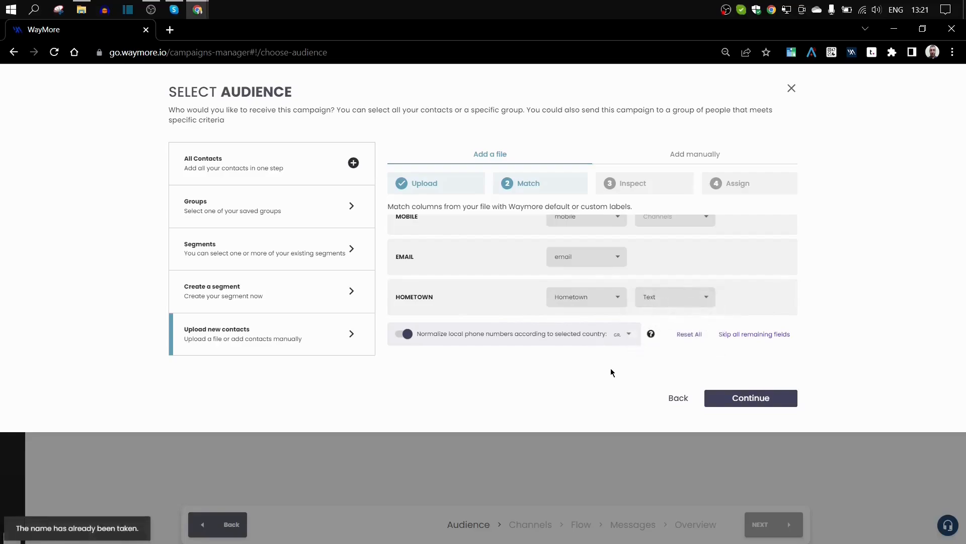
- Normalize phone numbers for Greece (+30)
scroll(528, 259, up, 5)
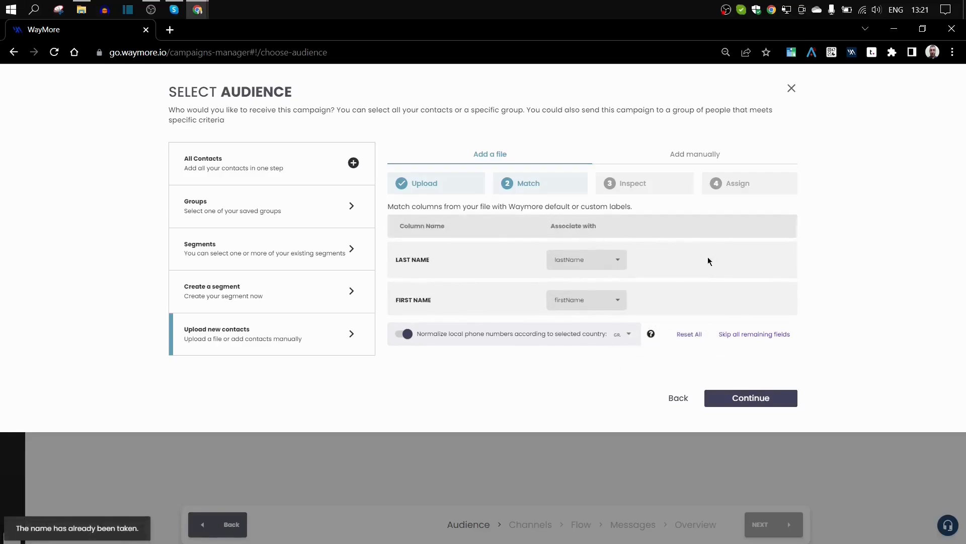
scroll(586, 266, down, 5)
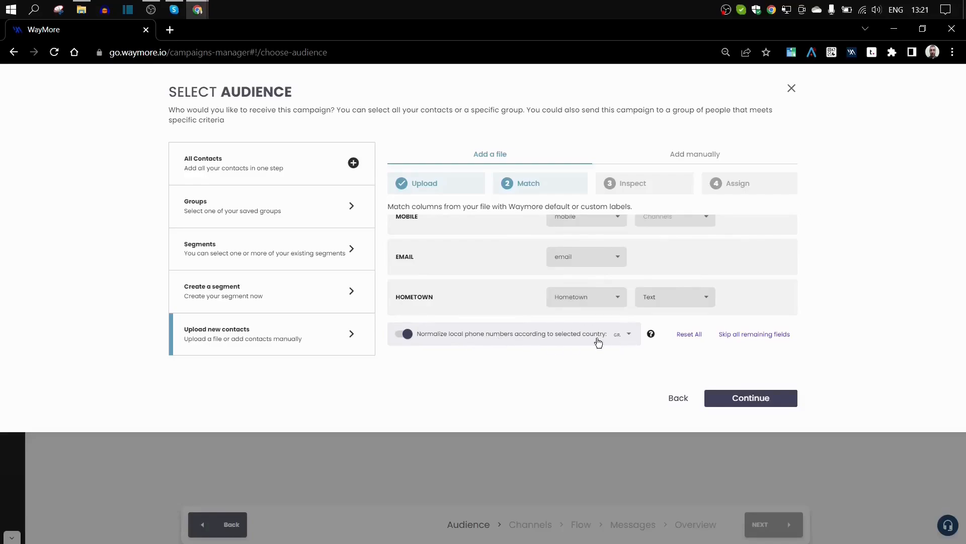
click(631, 335)
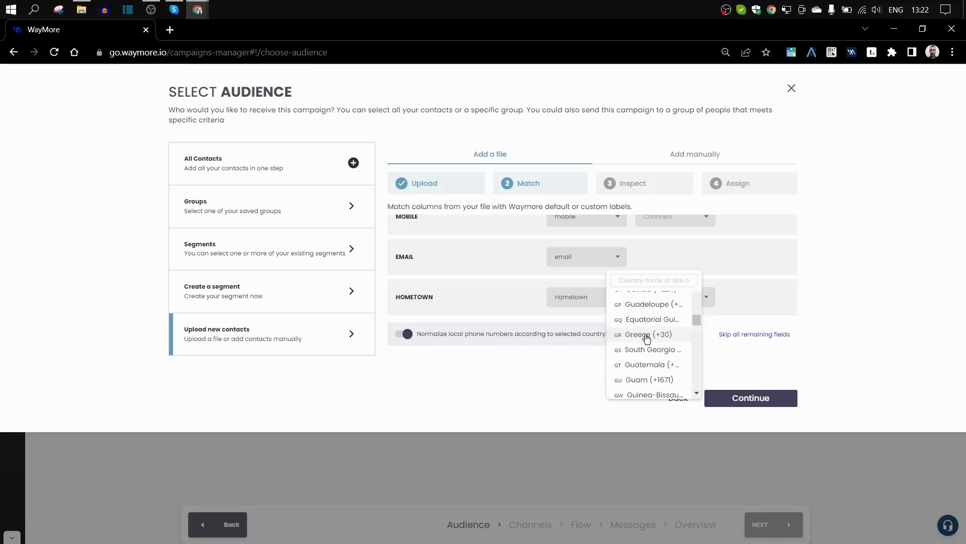
click(647, 336)
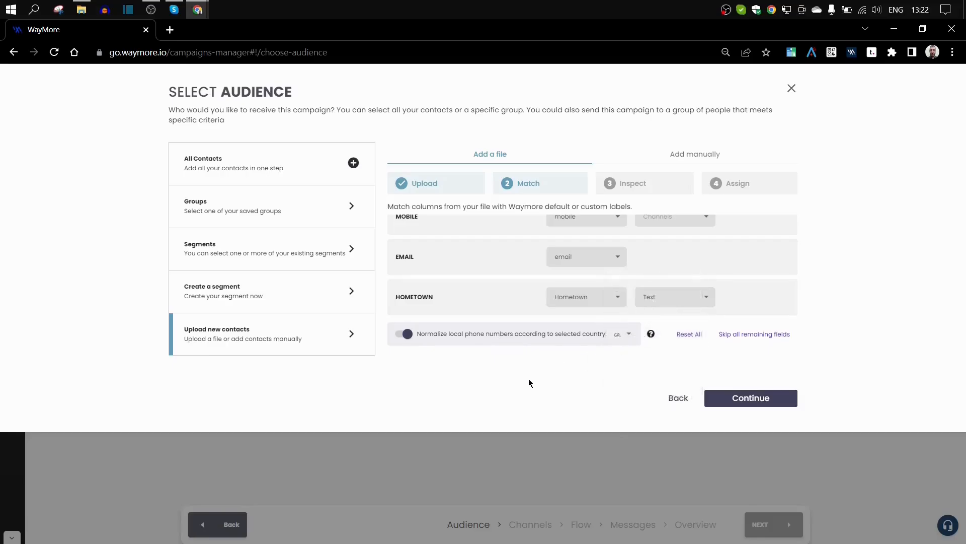
- Remap HOMETOWN to the existing Hometown label and continue to the Inspect step
click(734, 403)
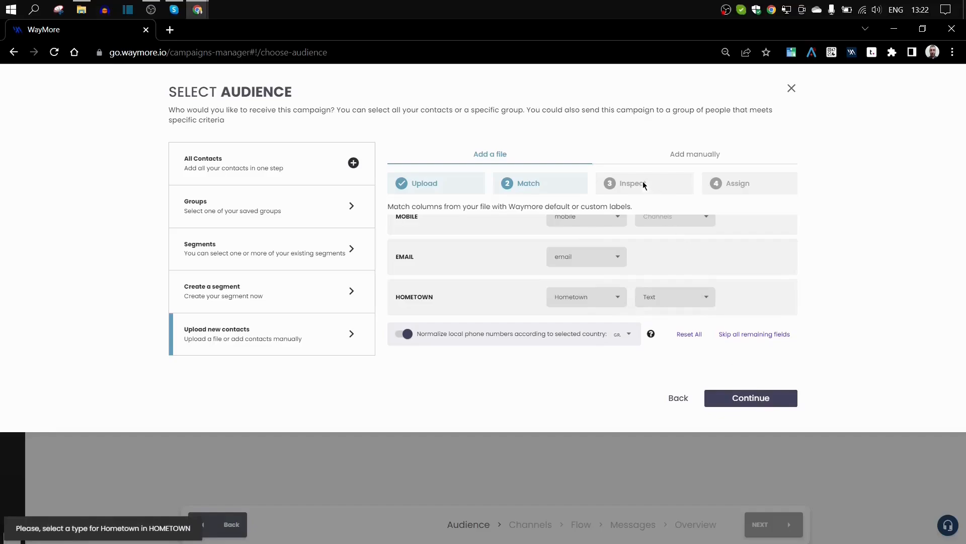
click(730, 398)
click(597, 301)
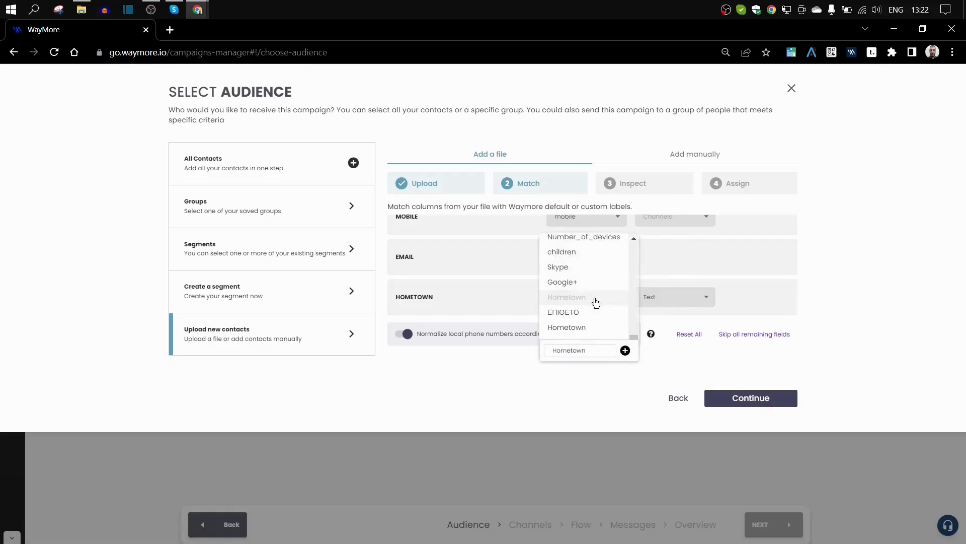
click(571, 329)
click(745, 399)
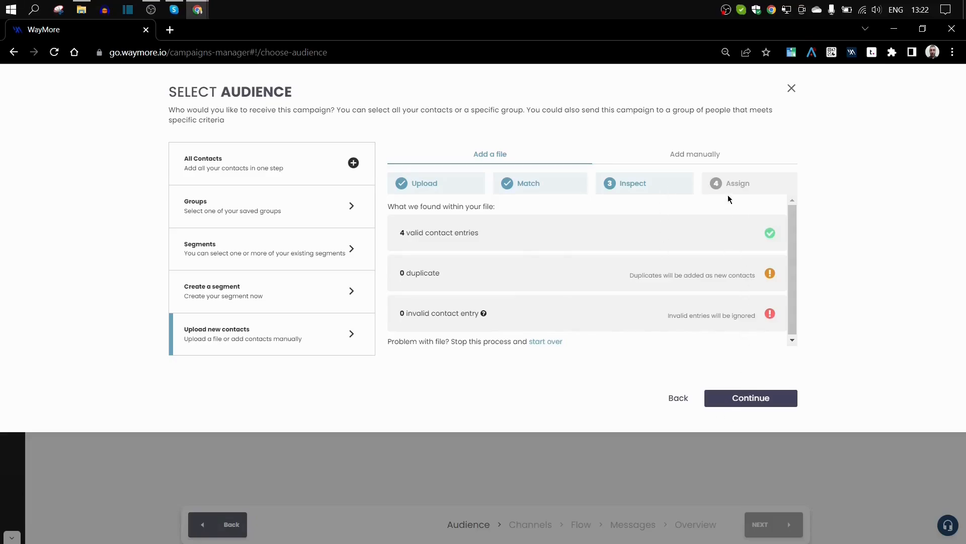
- Continue to Assign, name a new group 'newww', then go back and switch to manual entry
click(738, 397)
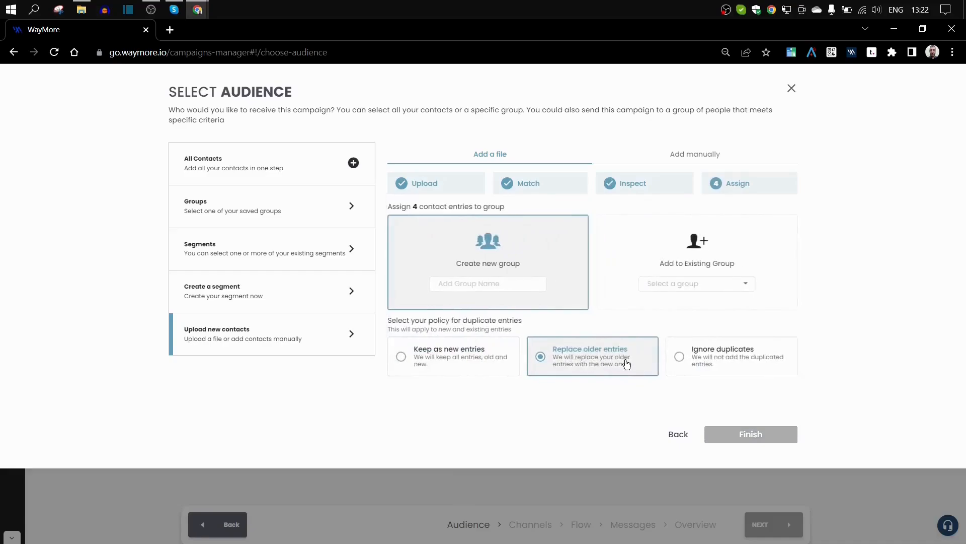
click(449, 284)
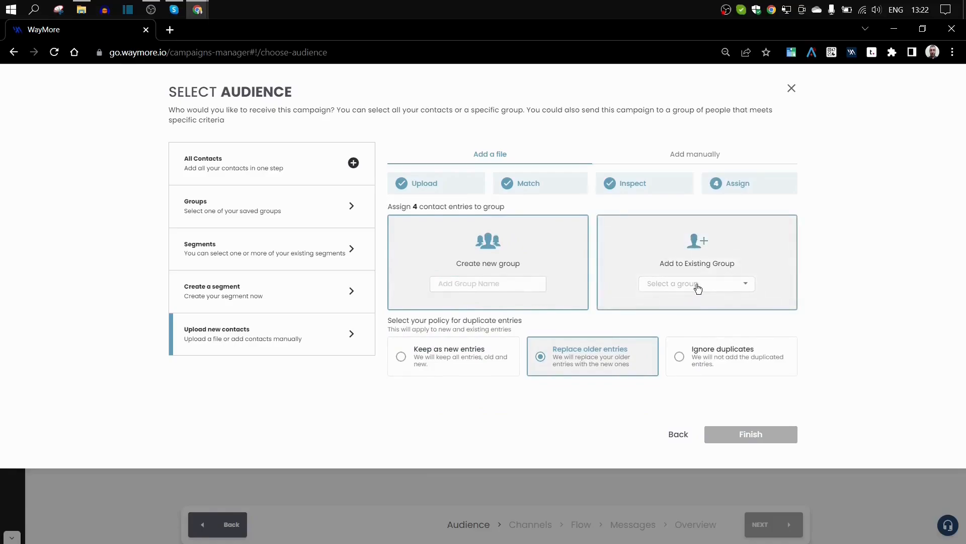
click(467, 281)
text(newww)
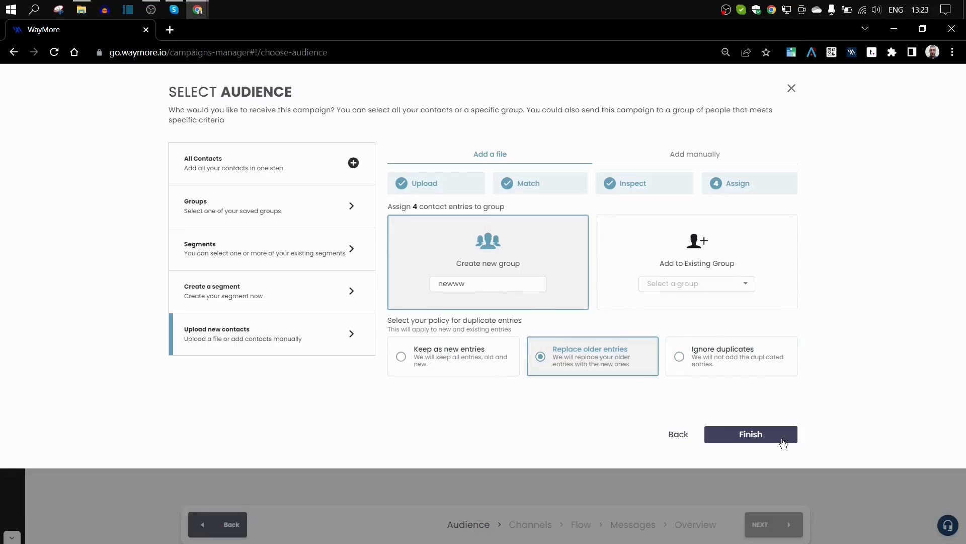
click(676, 431)
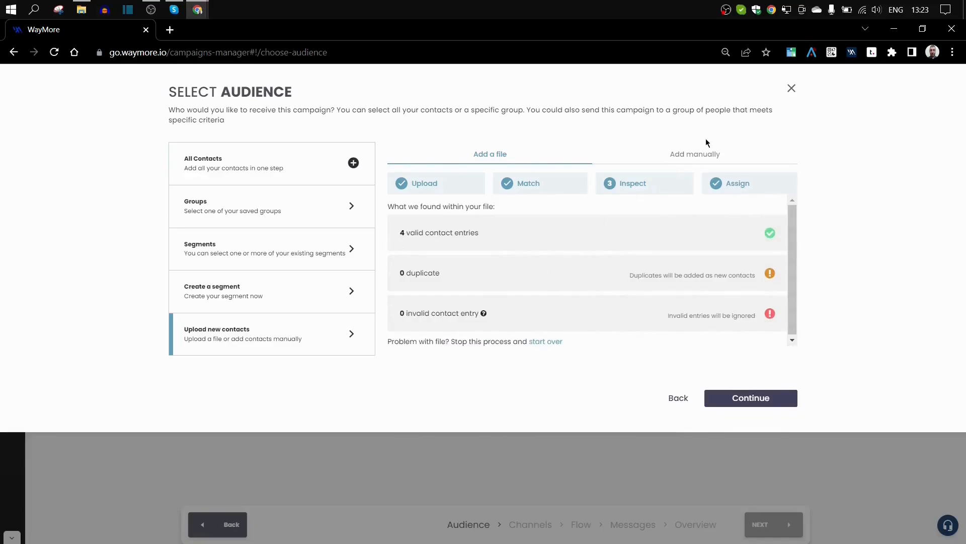
click(686, 153)
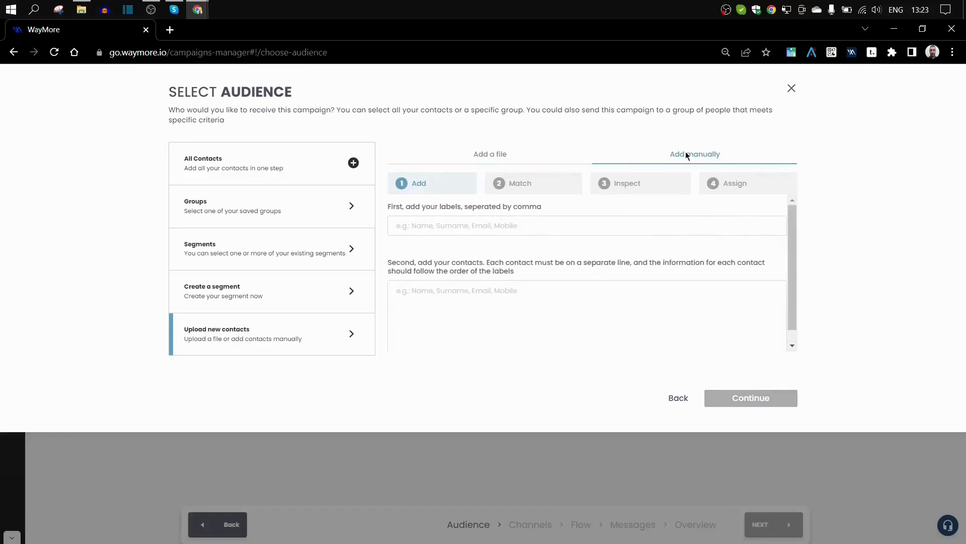
- Enter labels Name,Surname,mobile,email and one contact line with name, surname, mobile and e-mail
click(412, 224)
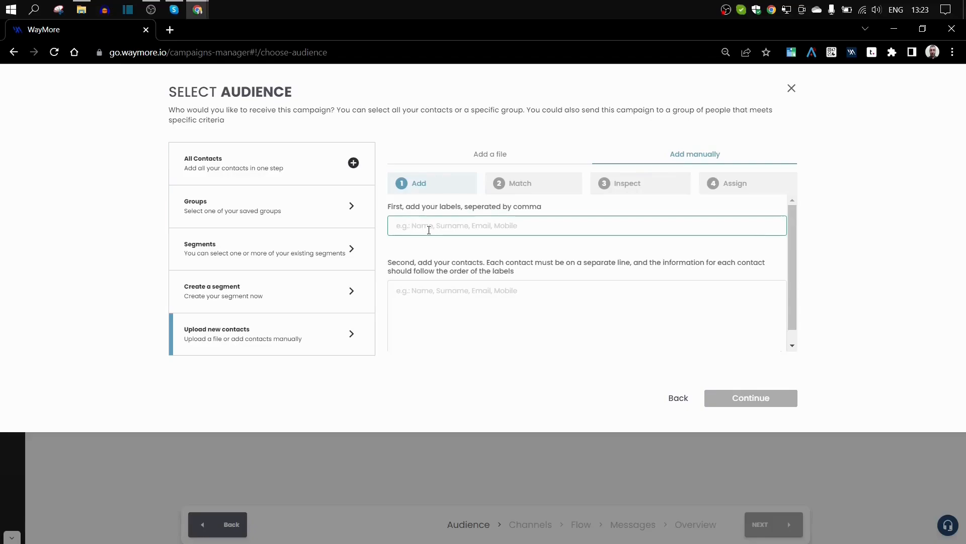
click(429, 230)
text(Na)
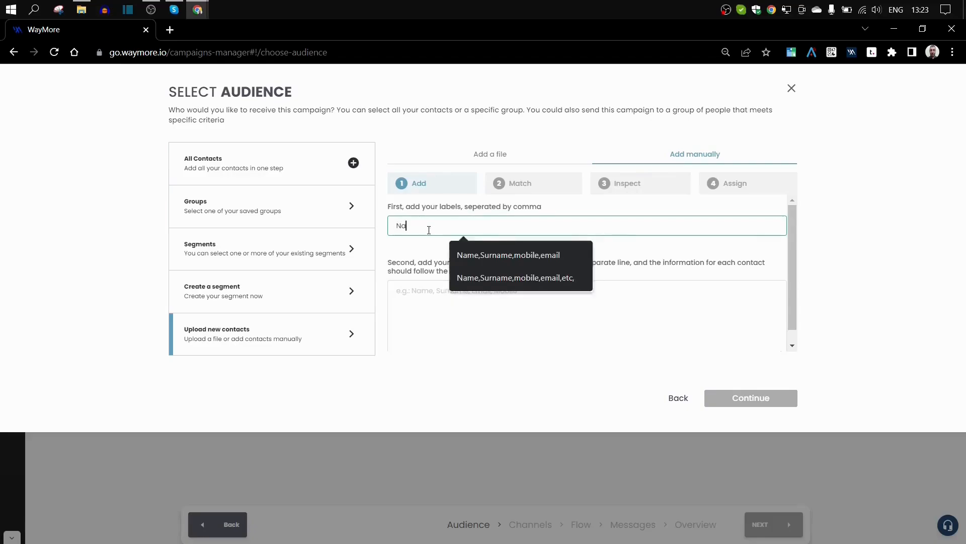
text(me)
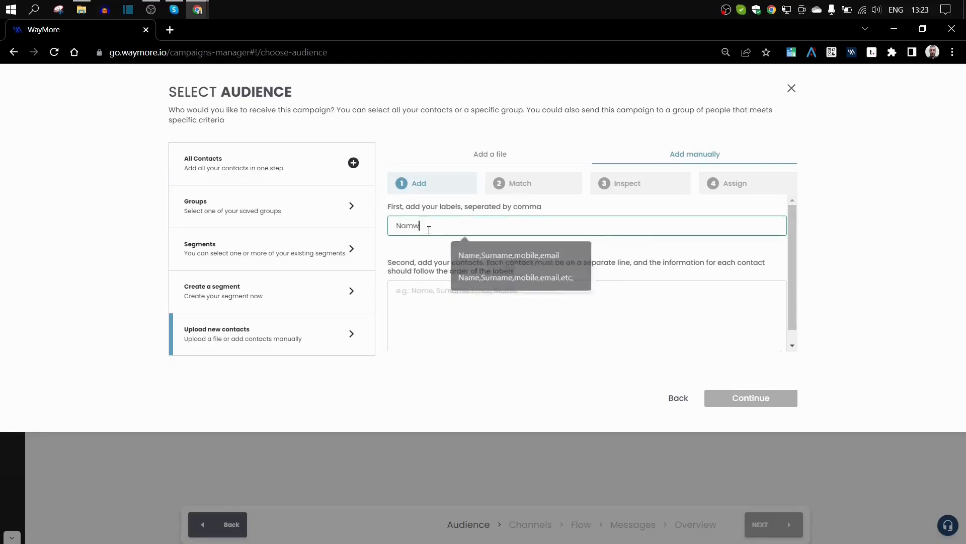
text(,Surname)
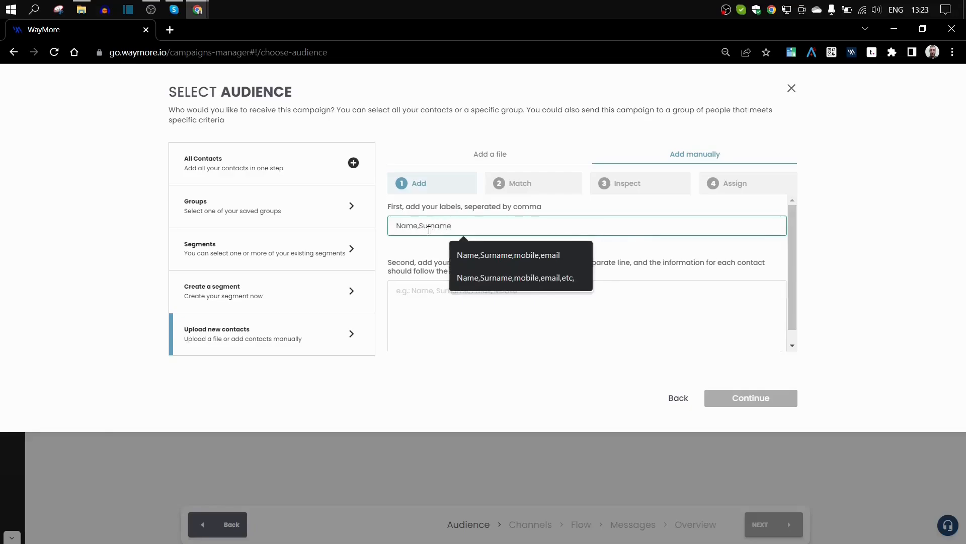
text(,mobile,email,)
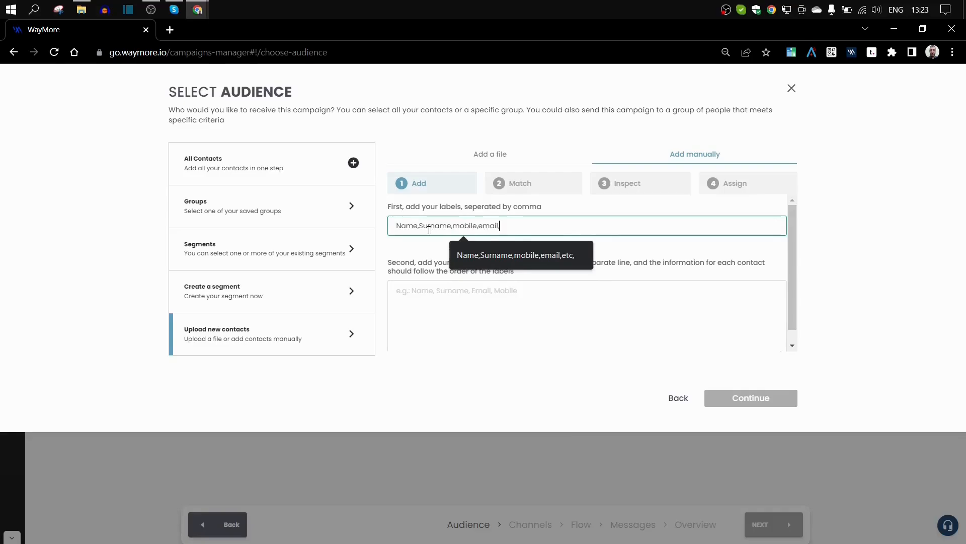
key(BackSpace)
click(427, 293)
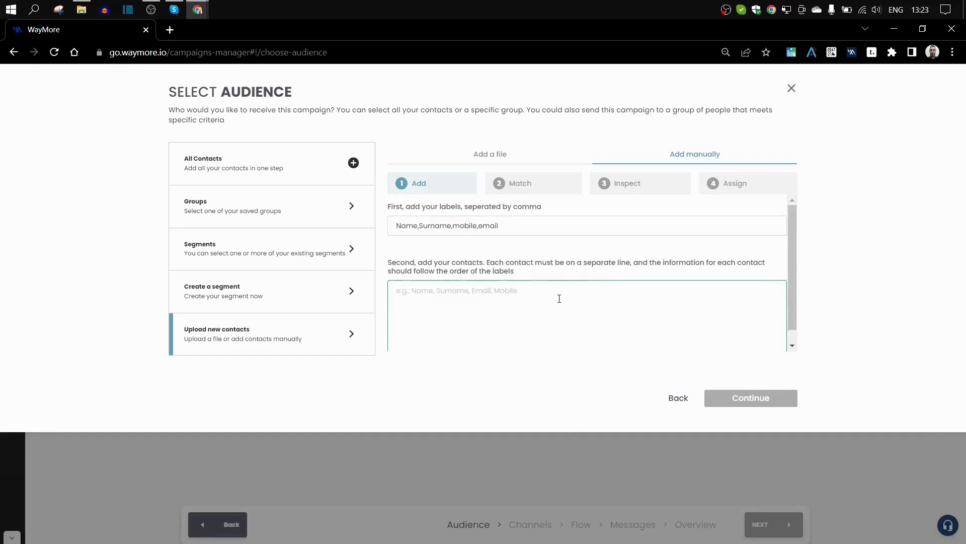
text(John)
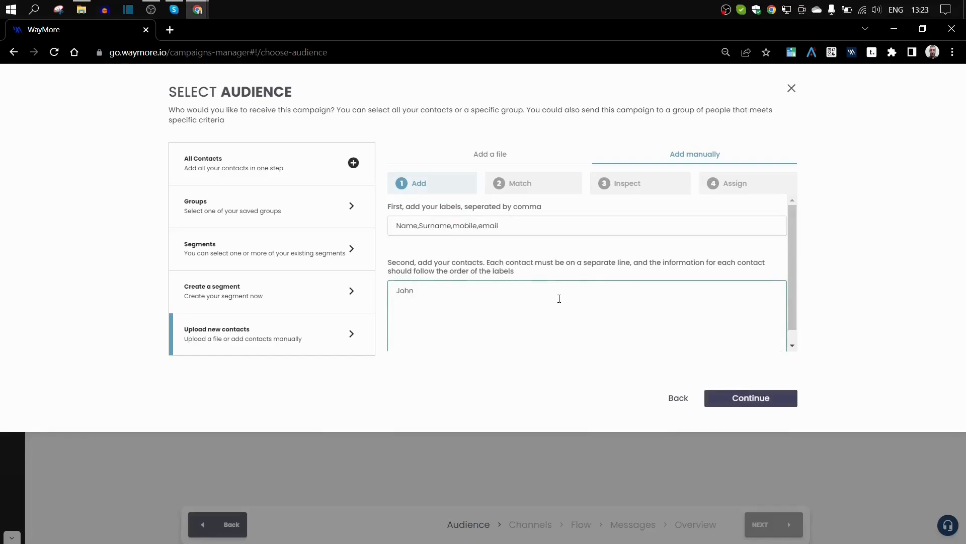
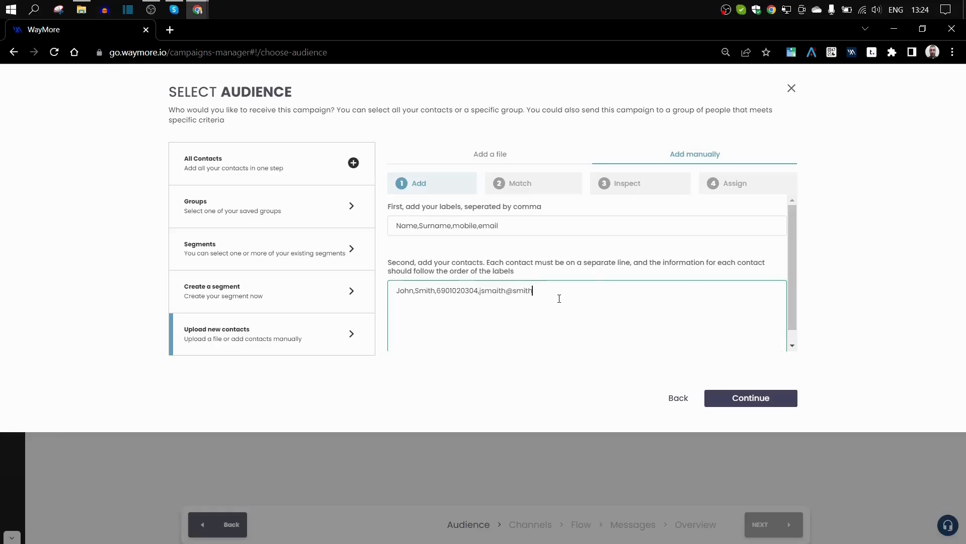
- Add All Contacts as recipients and confirm the 30-contact audience
click(196, 164)
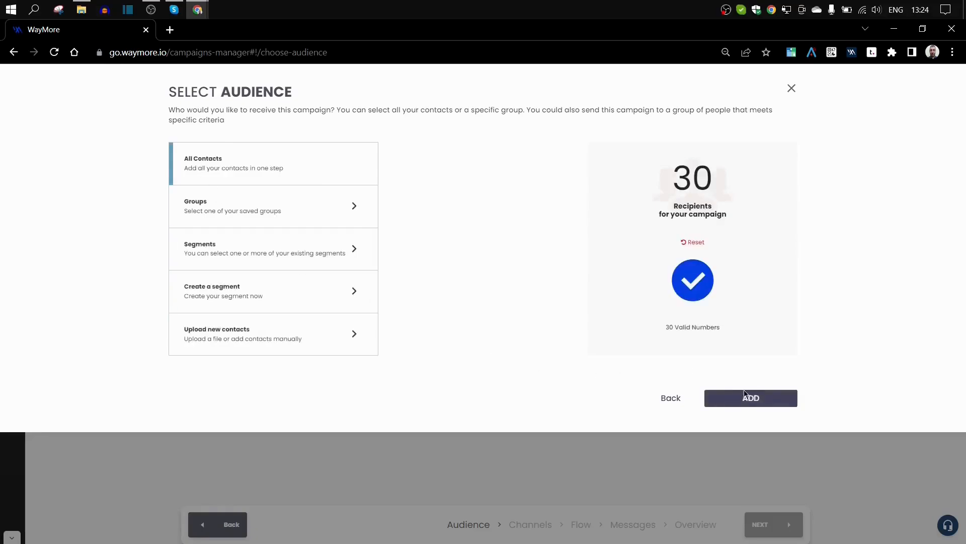
click(744, 405)
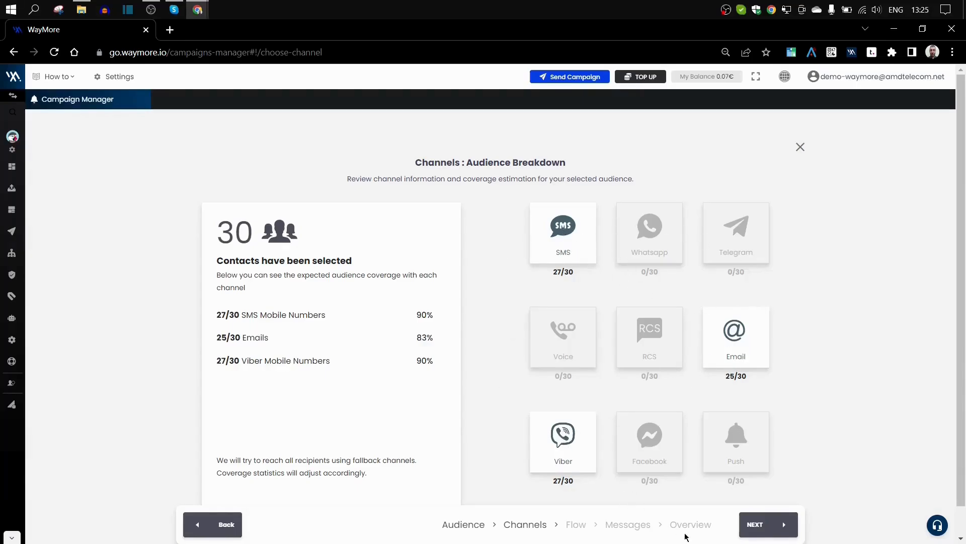
- Continue past the audience breakdown (27 SMS, 25 email, 27 Viber of 30) to the flow builder
click(770, 525)
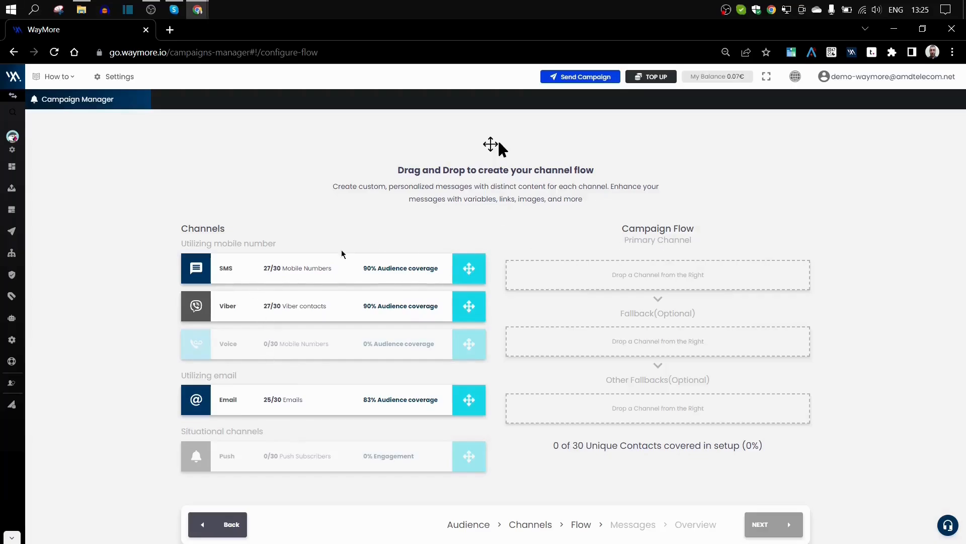
- Try a flow with SMS primary and Viber and Email fallbacks, then clear all three slots
drag(245, 275, 642, 277)
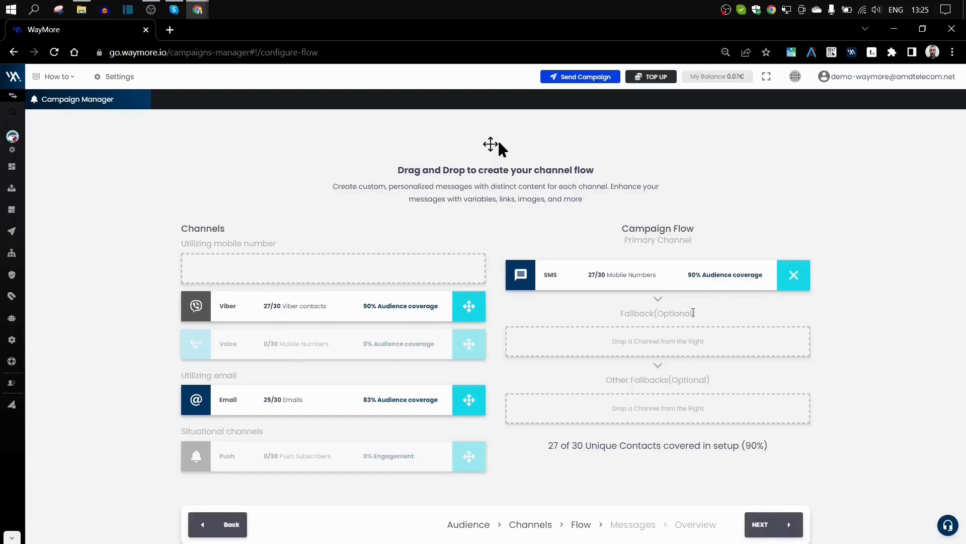
drag(285, 305, 624, 345)
drag(231, 402, 660, 410)
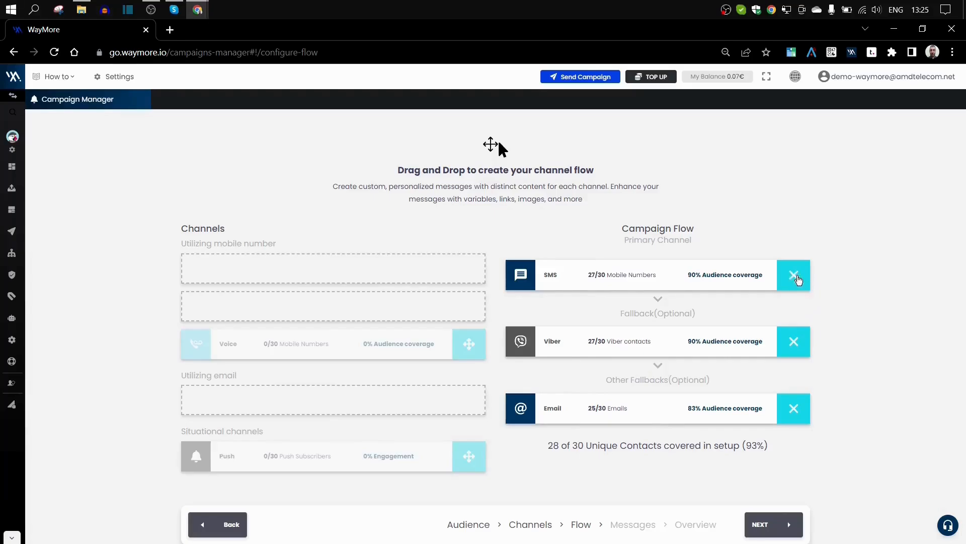
click(794, 275)
click(795, 341)
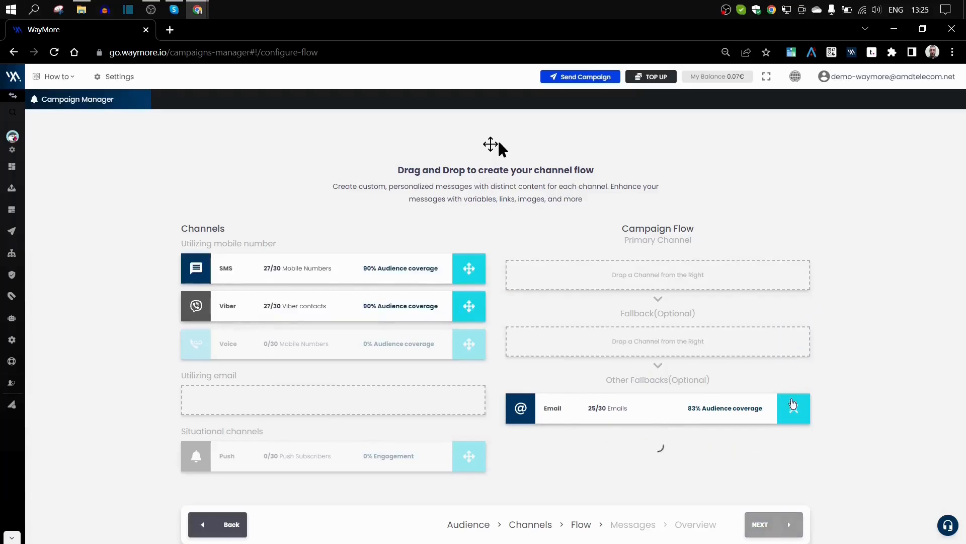
click(794, 413)
- Try Email as primary with SMS and Viber fallbacks, then remove both fallbacks
drag(252, 397, 647, 271)
drag(290, 274, 697, 348)
drag(306, 307, 670, 387)
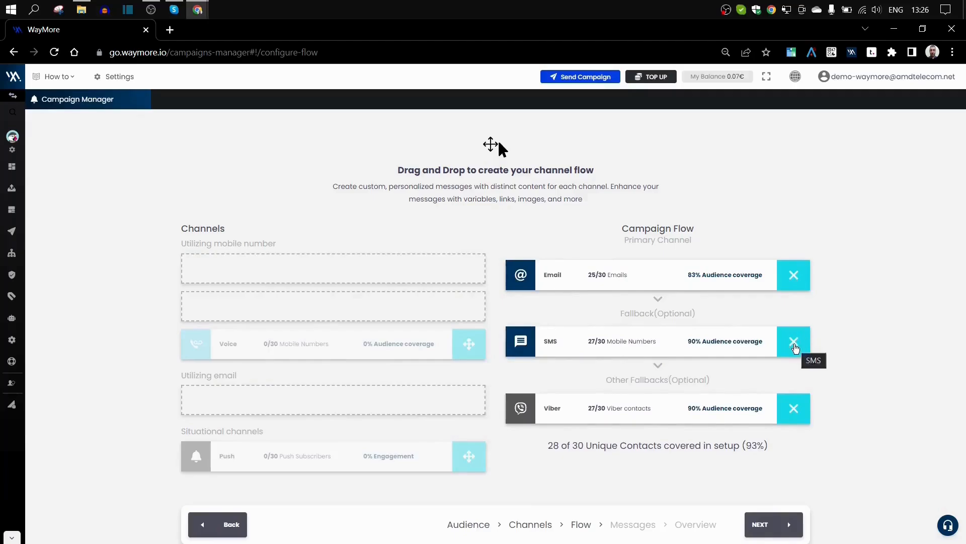
click(794, 411)
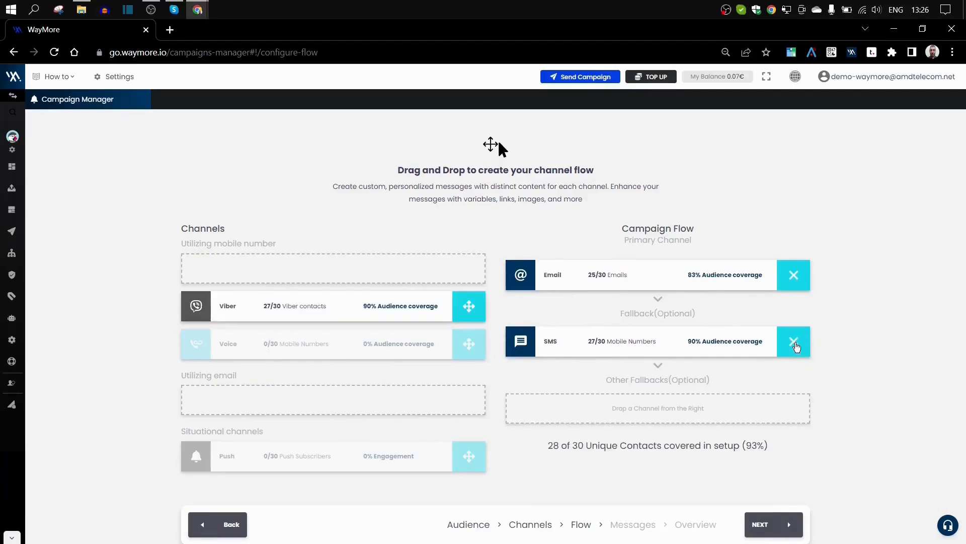
click(797, 345)
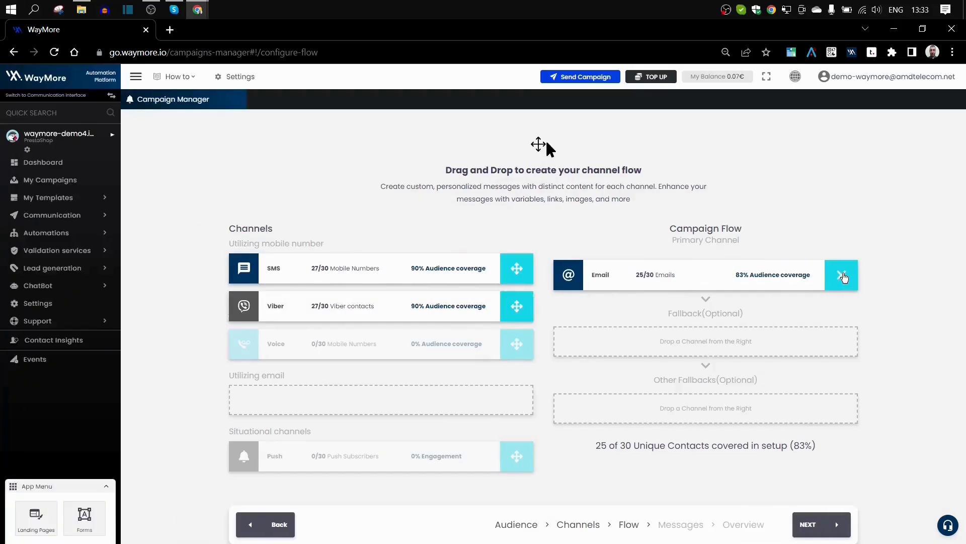
- Replace Email with Viber as the only primary channel and continue to Messages
click(844, 278)
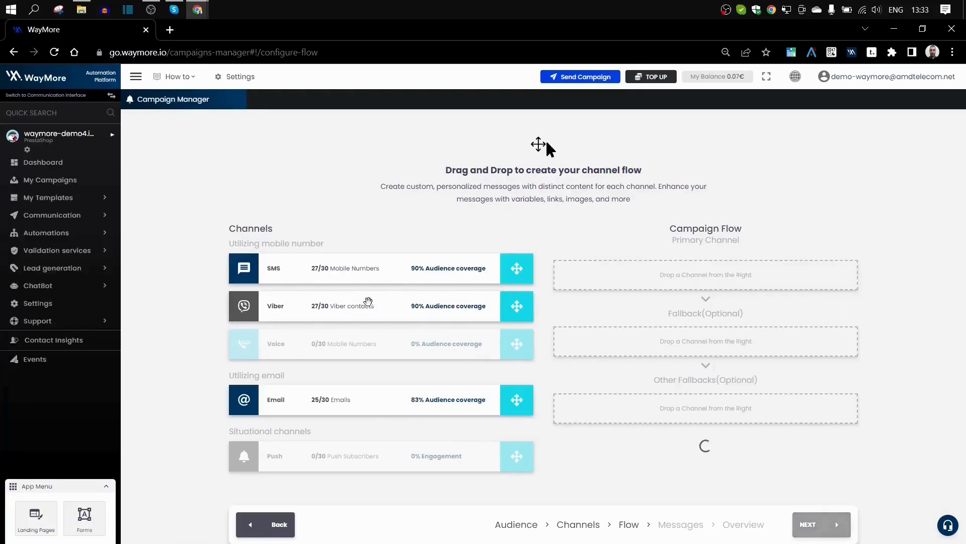
drag(285, 308, 654, 274)
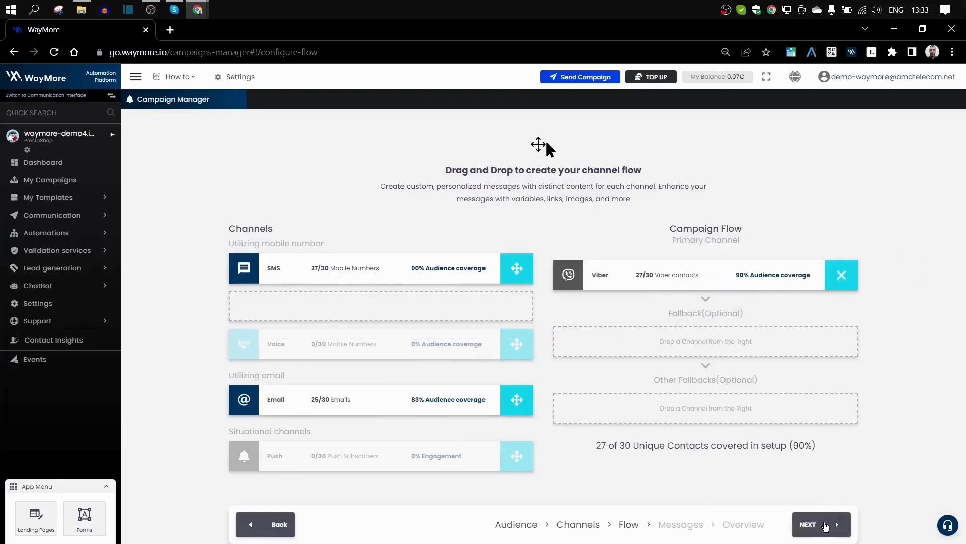
click(820, 526)
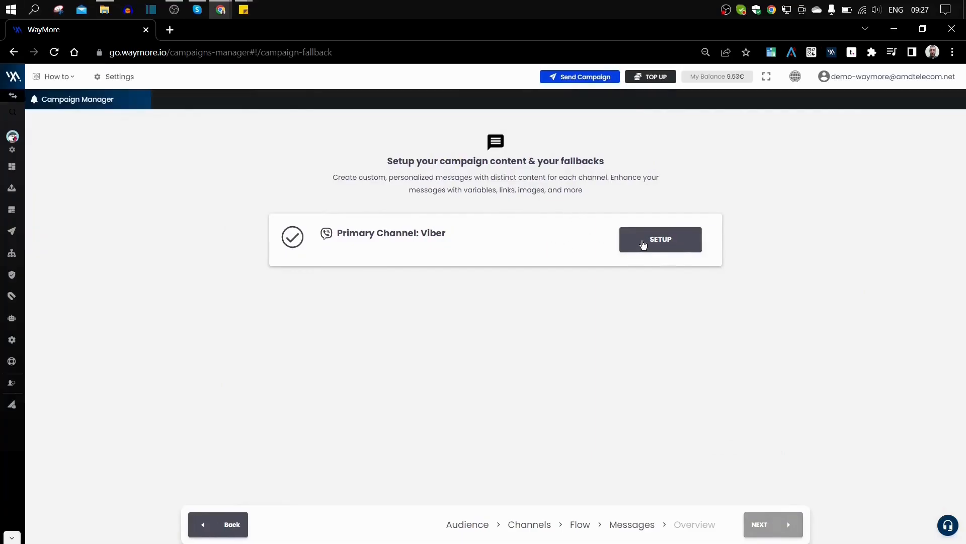
- Set up the Viber content with Test Viber as sender id and the Advanced Message layout
click(640, 243)
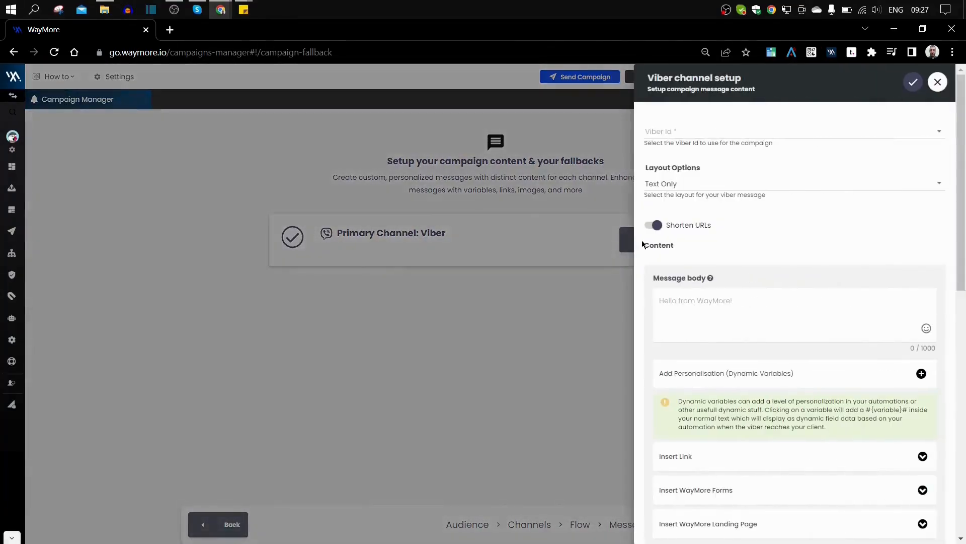
click(687, 132)
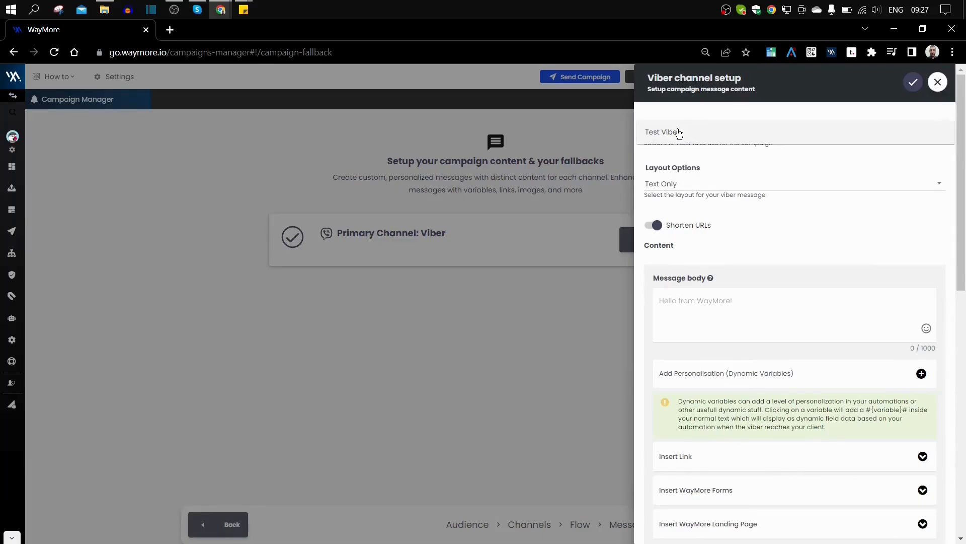
click(678, 133)
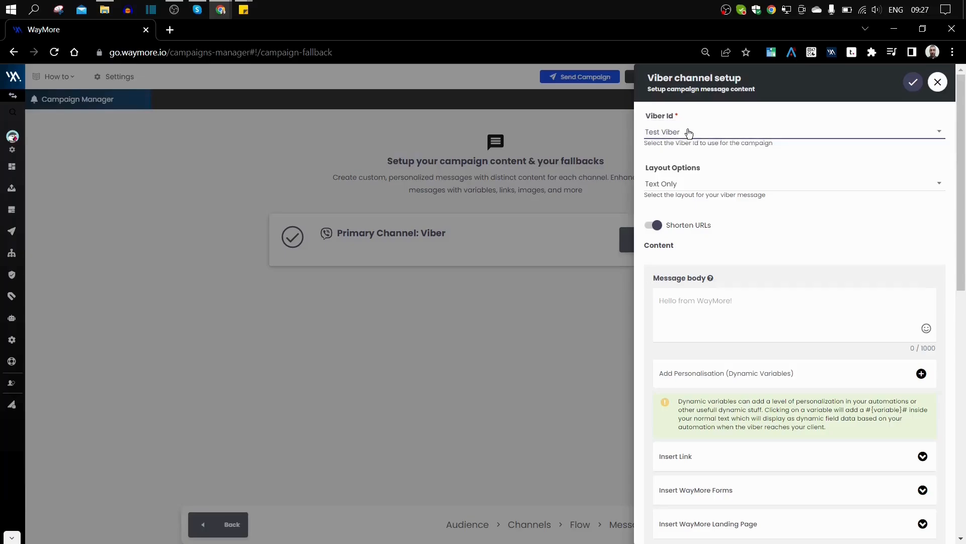
click(691, 185)
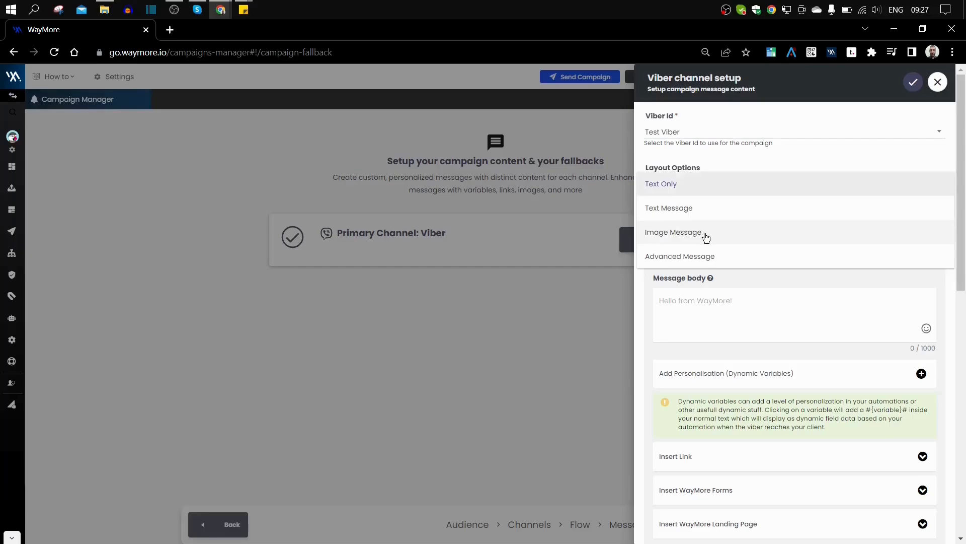
click(701, 258)
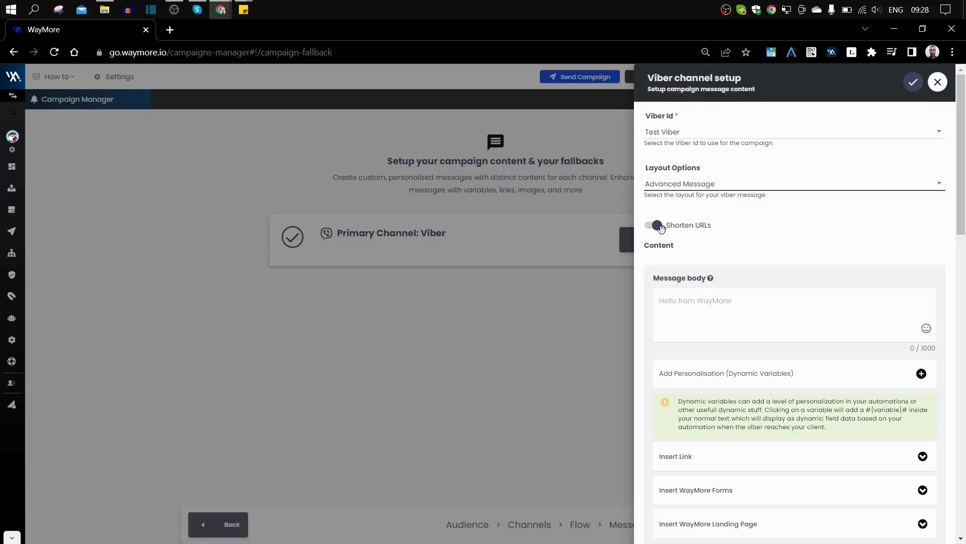
- Write 'Helloooo' as the start of the Viber message body
click(694, 301)
text(Helooo)
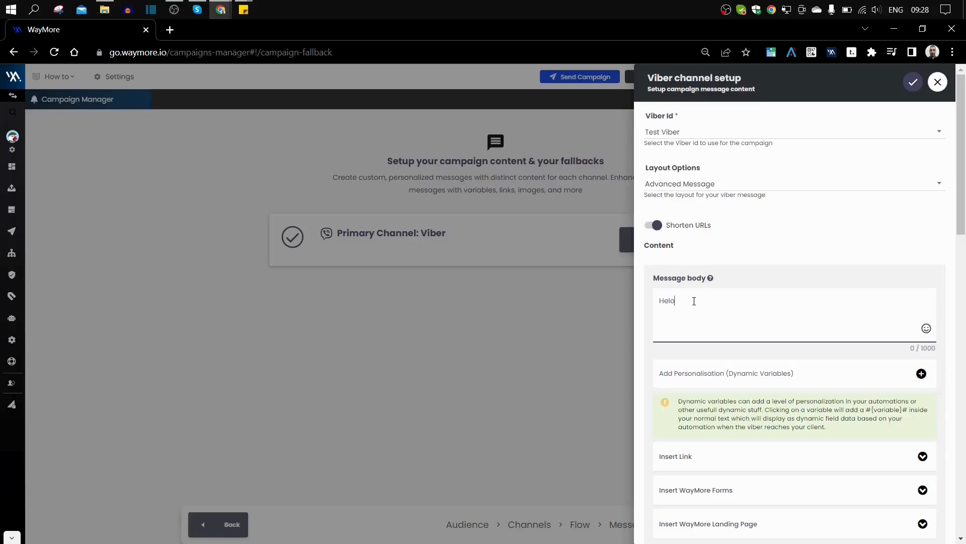
key(BackSpace)
key(BackSpace)
key(BackSpace)
text(looo)
- Insert the #{firstName}# personalisation followed by '!!!!', then expand Insert Link
click(921, 373)
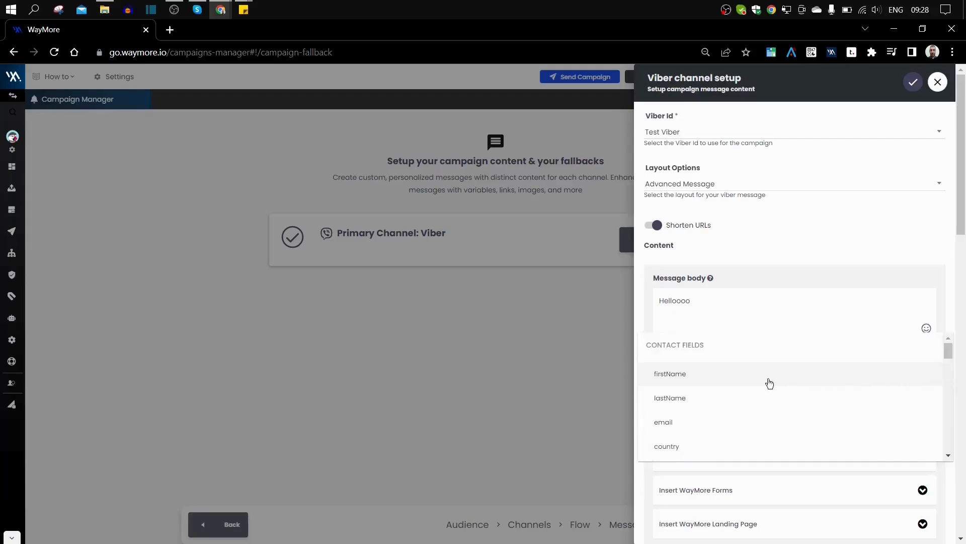
click(674, 377)
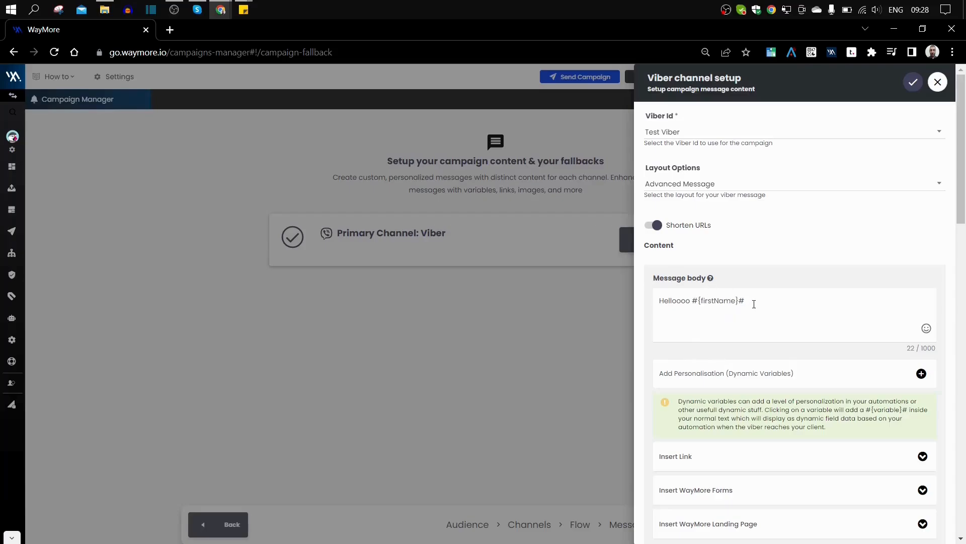
click(922, 375)
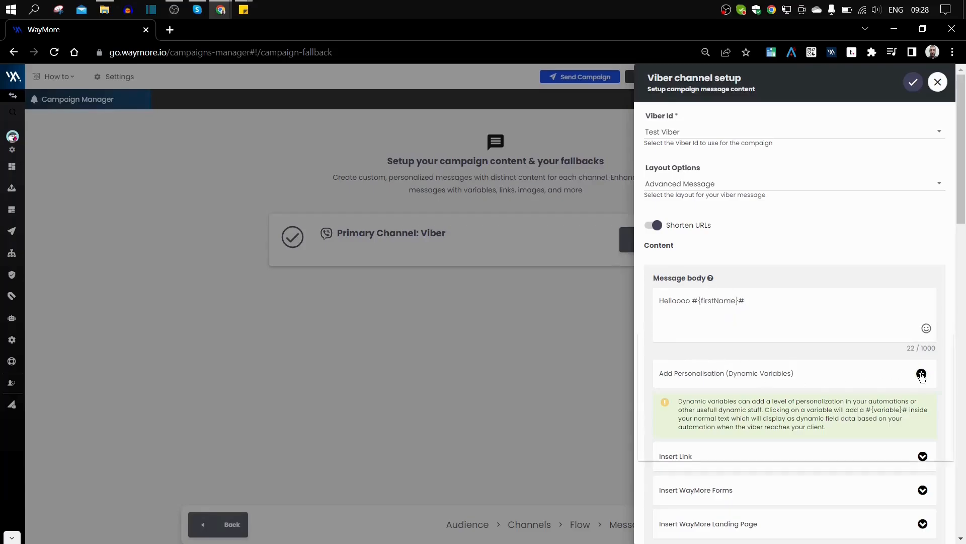
click(815, 304)
key(BackSpace)
key(BackSpace)
key(BackSpace)
key(BackSpace)
key(BackSpace)
key(BackSpace)
key(BackSpace)
key(BackSpace)
key(BackSpace)
key(BackSpace)
key(BackSpace)
key(BackSpace)
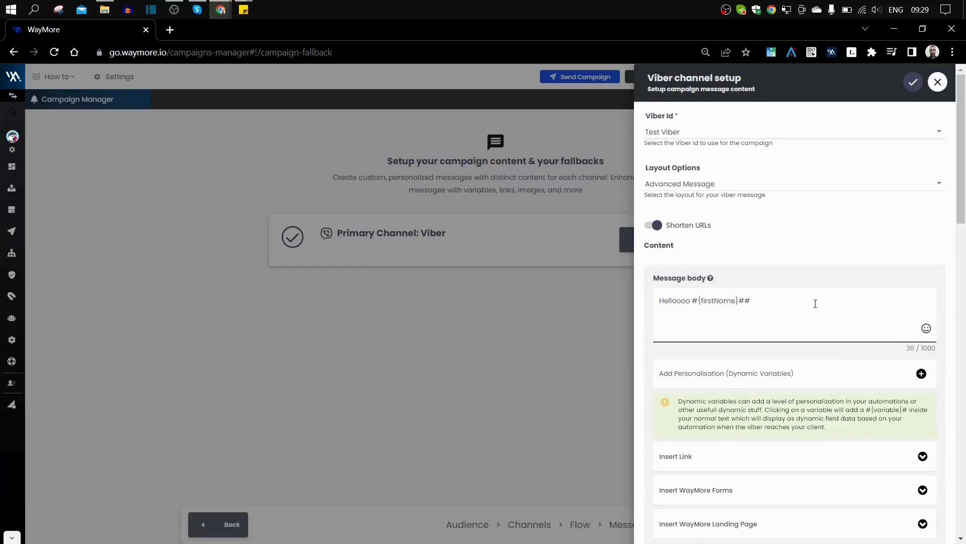
text(!!!!)
scroll(809, 325, down, 3)
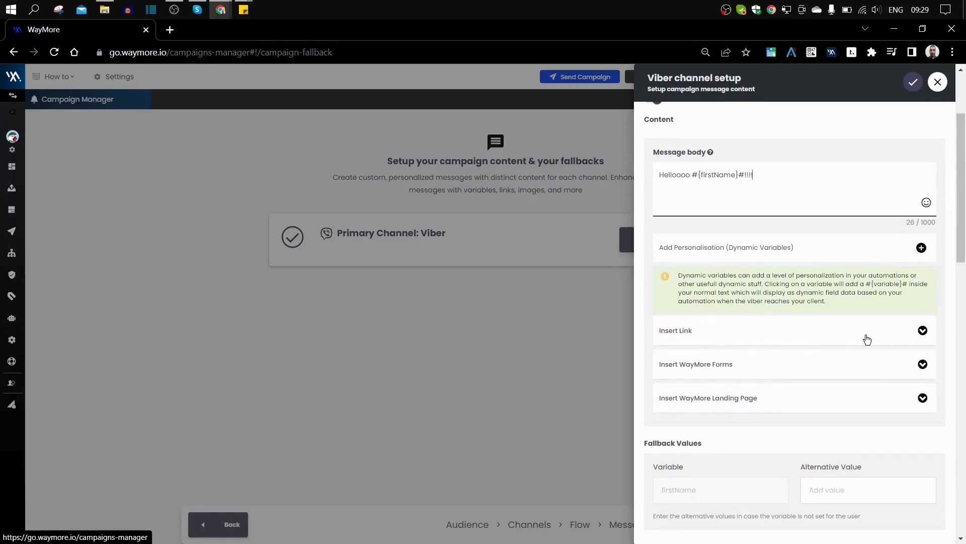
click(921, 332)
click(707, 365)
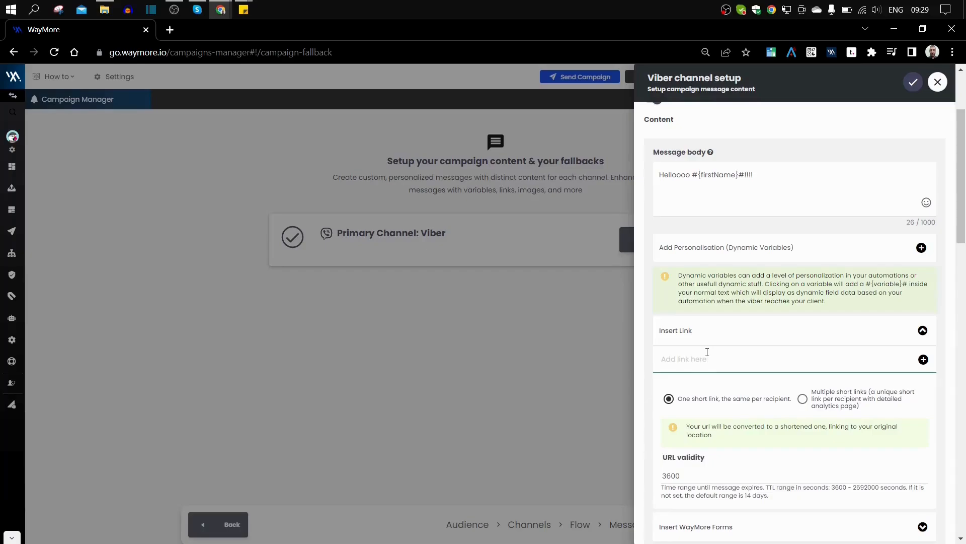
click(707, 352)
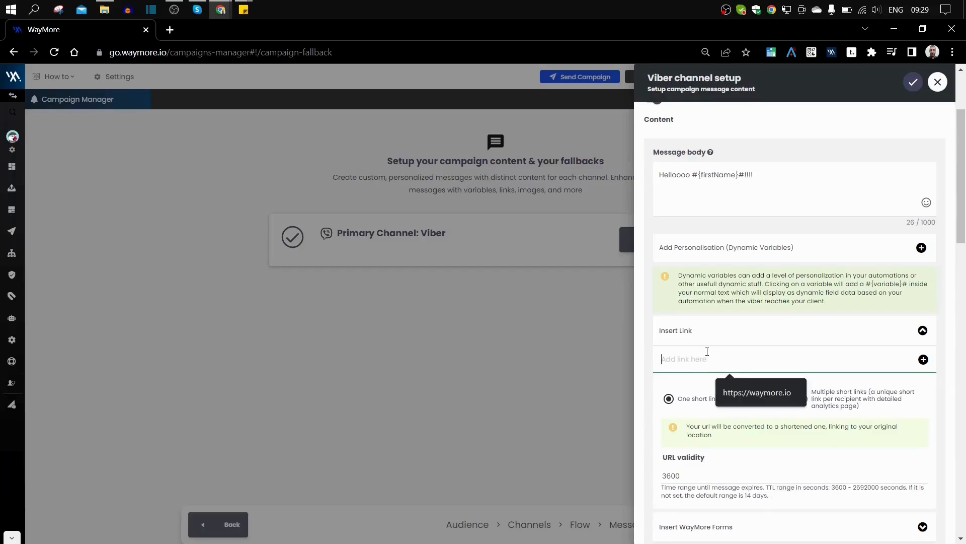
click(728, 392)
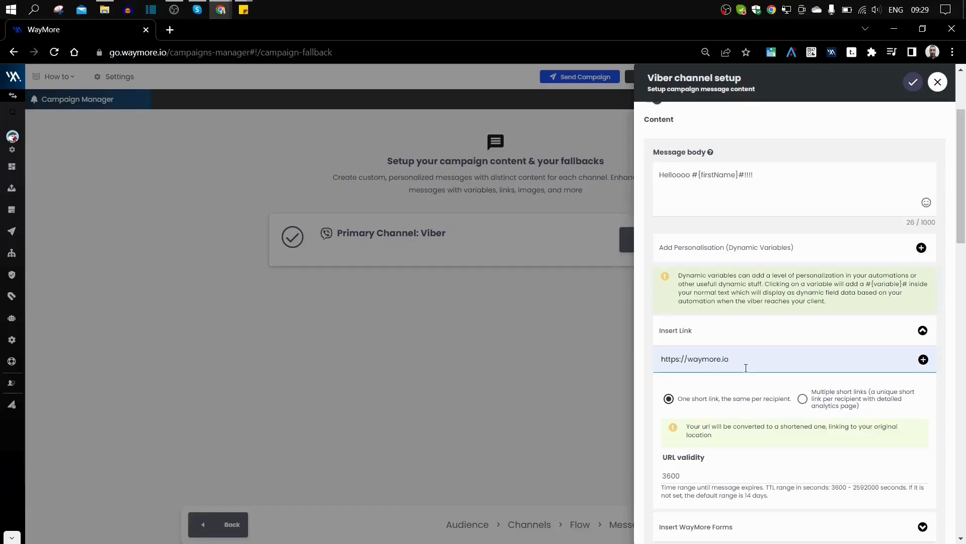
drag(729, 359, 643, 379)
click(729, 358)
click(803, 399)
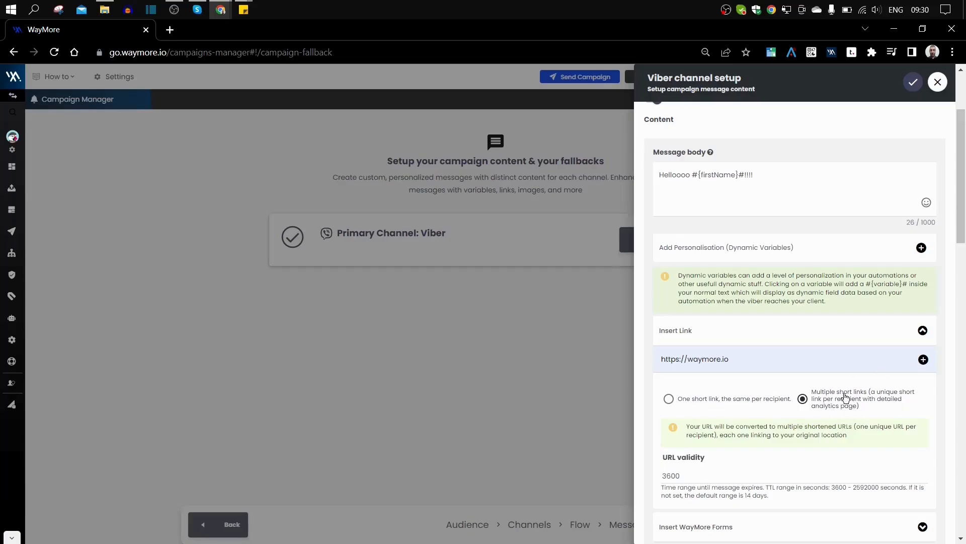
scroll(851, 398, down, 5)
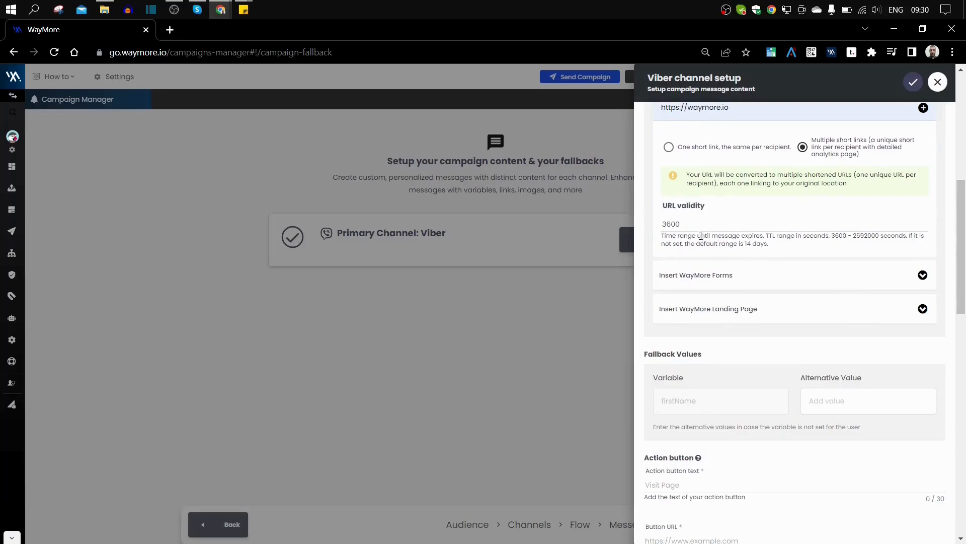
scroll(705, 237, up, 3)
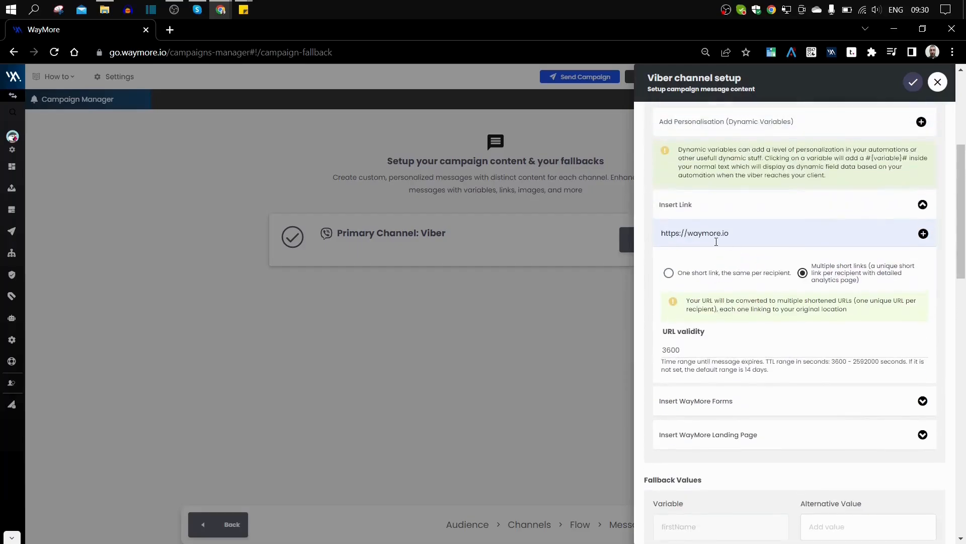
drag(832, 360, 881, 362)
scroll(773, 361, down, 1)
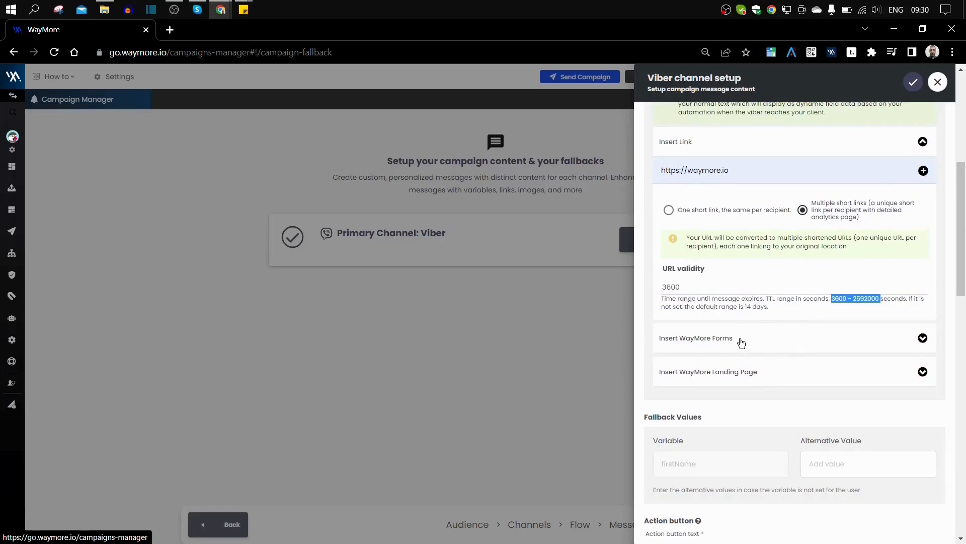
- Insert the Opt In form link #{link:optIn}# into the Viber message body
click(717, 340)
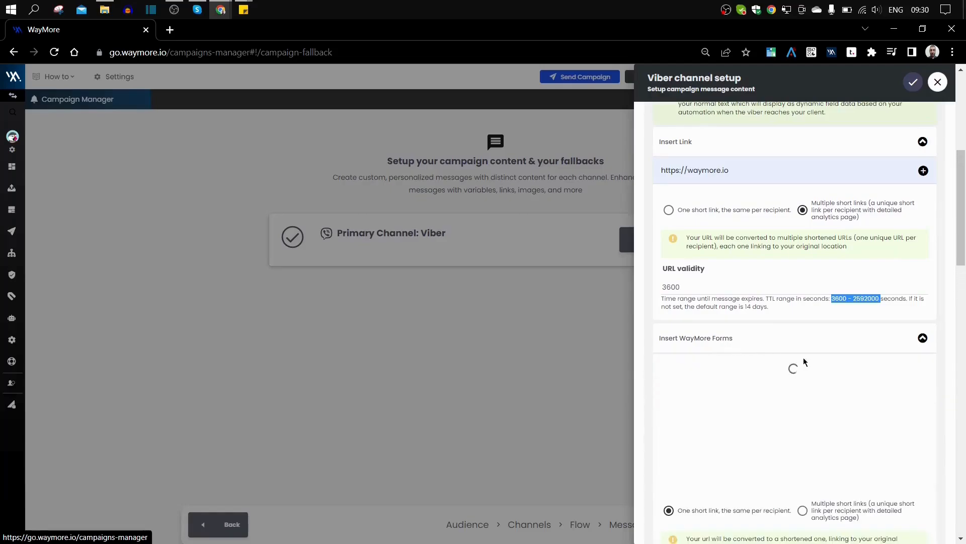
scroll(938, 359, down, 1)
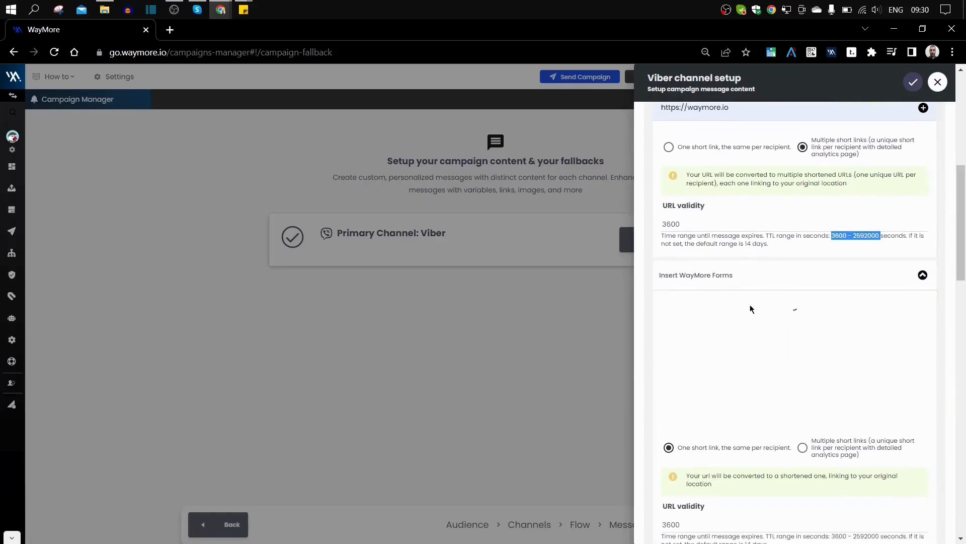
scroll(725, 317, down, 5)
scroll(714, 362, up, 4)
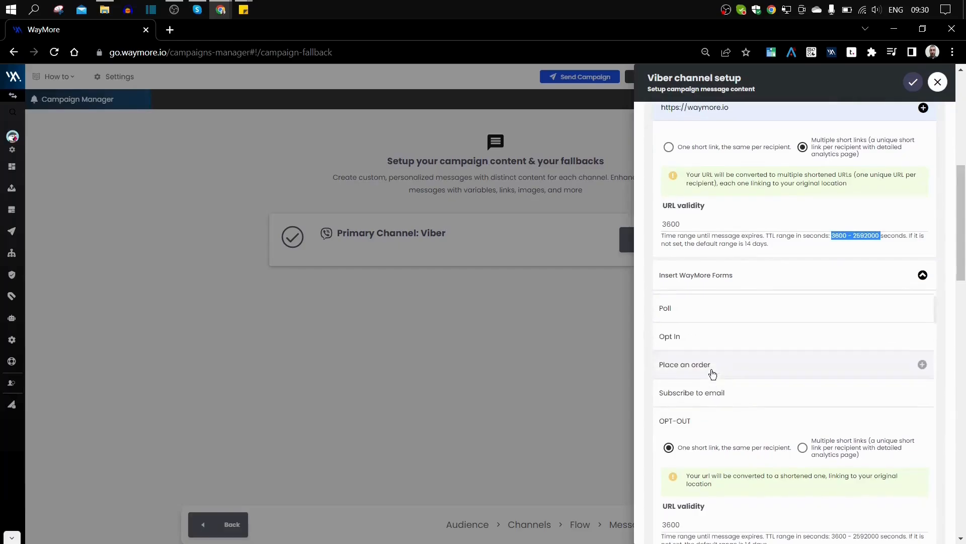
scroll(714, 370, up, 1)
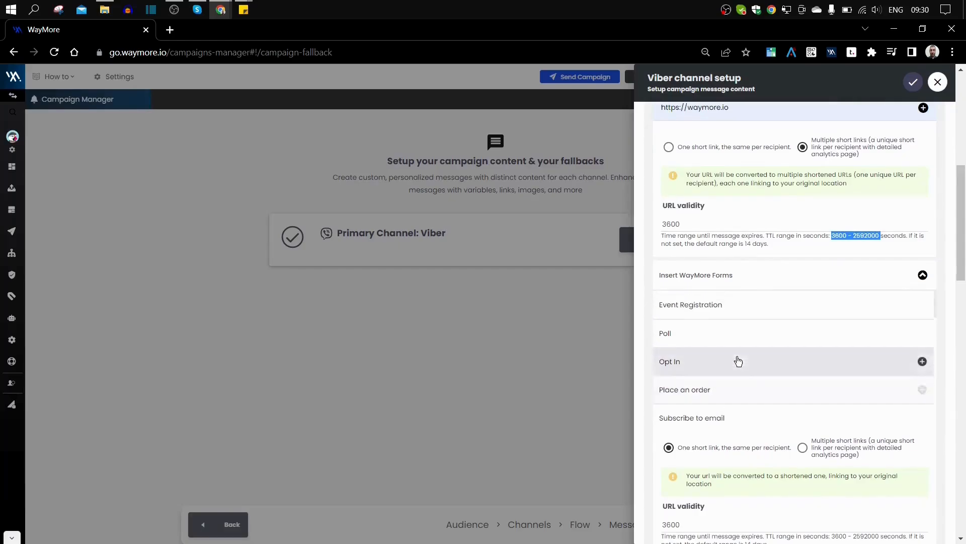
click(692, 367)
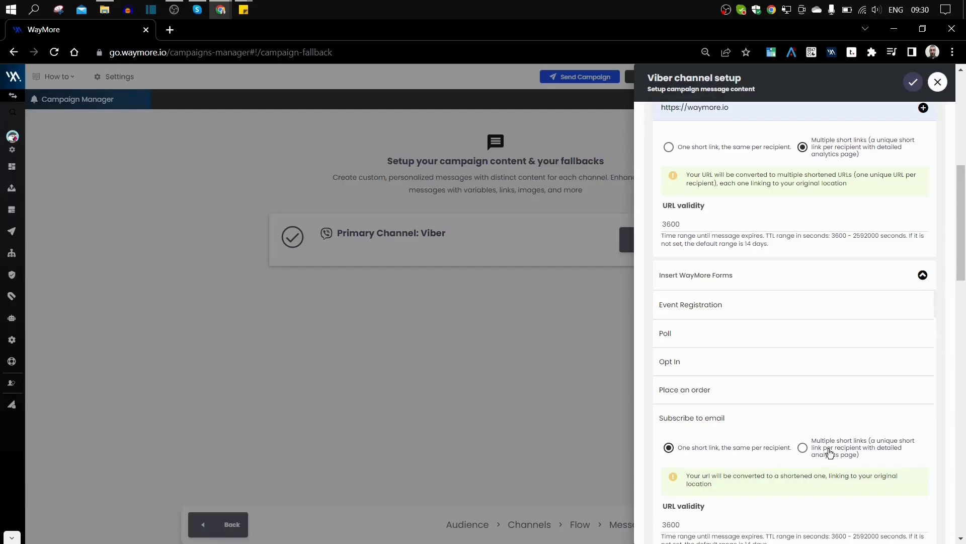
scroll(839, 423, down, 2)
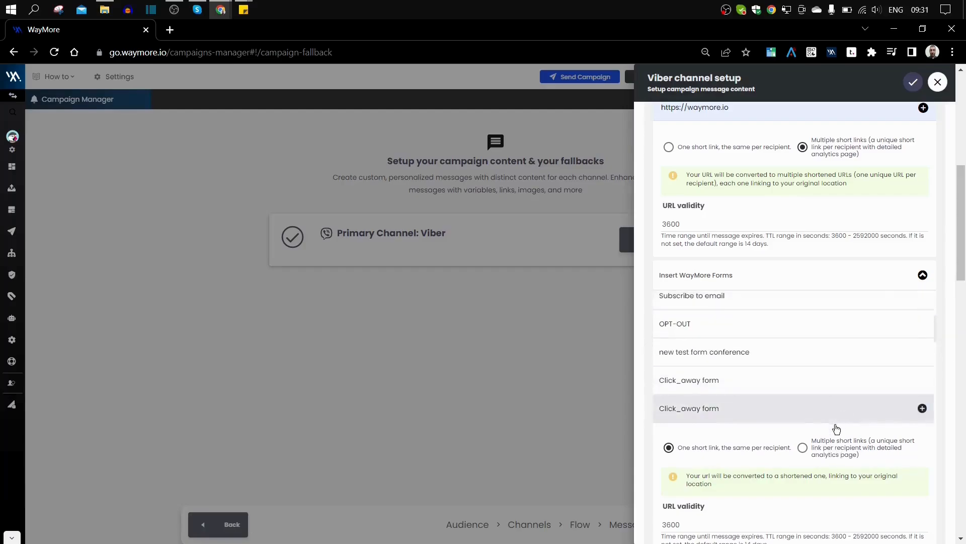
scroll(836, 445, up, 2)
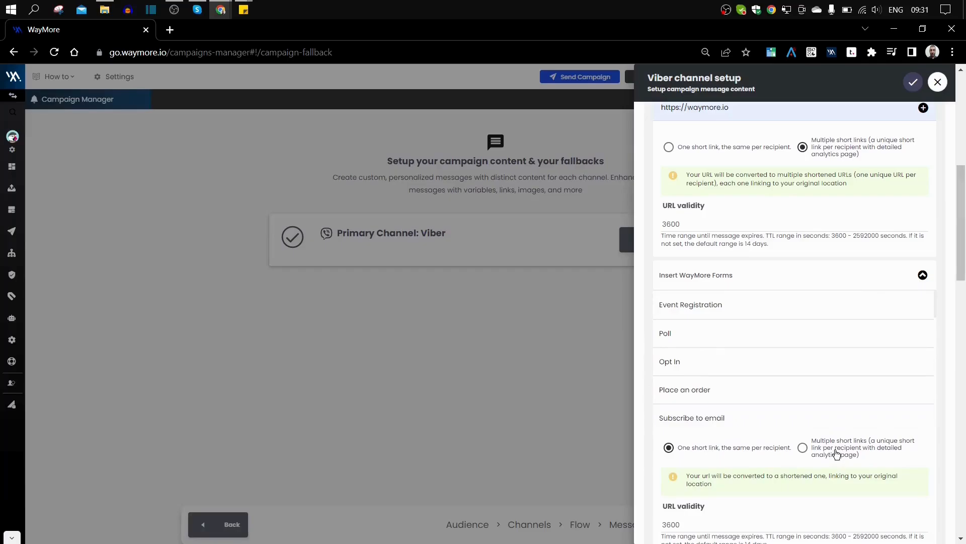
- Use Multiple short links for the Opt In form link and collapse the forms list
click(803, 448)
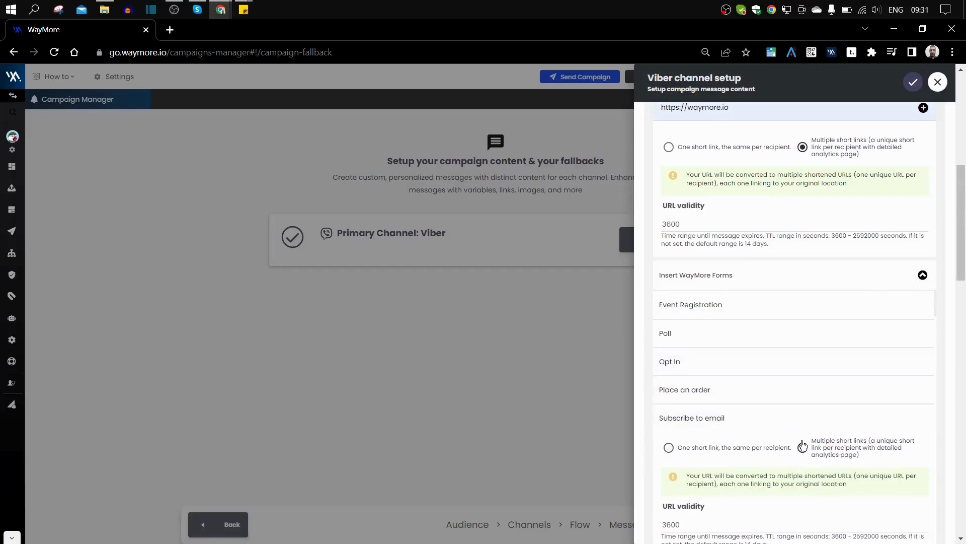
scroll(809, 416, down, 3)
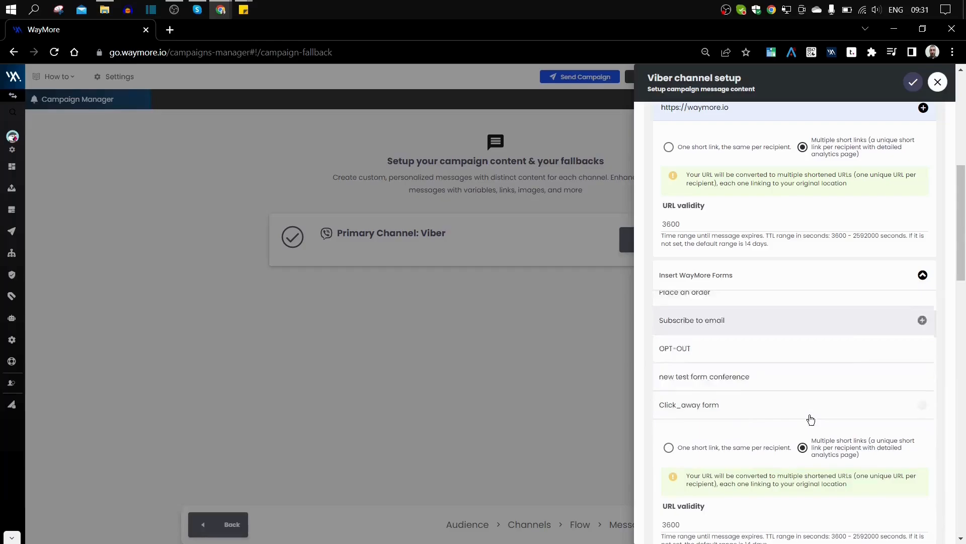
scroll(809, 416, up, 3)
scroll(859, 278, up, 8)
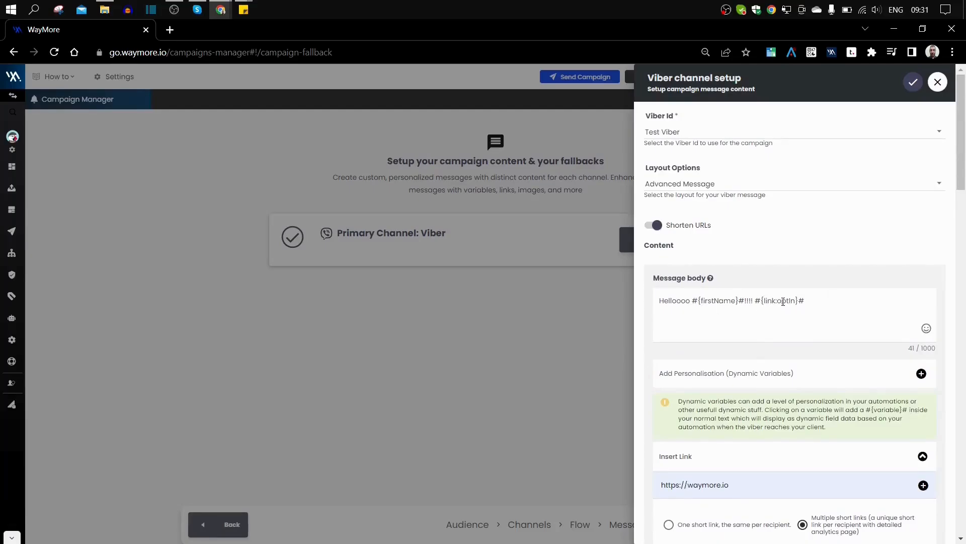
scroll(721, 262, down, 1)
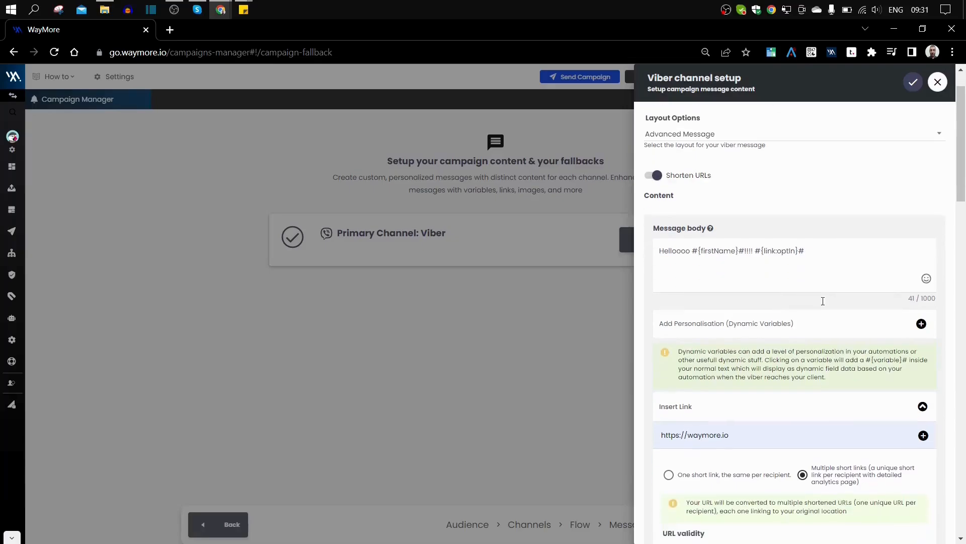
scroll(785, 252, down, 3)
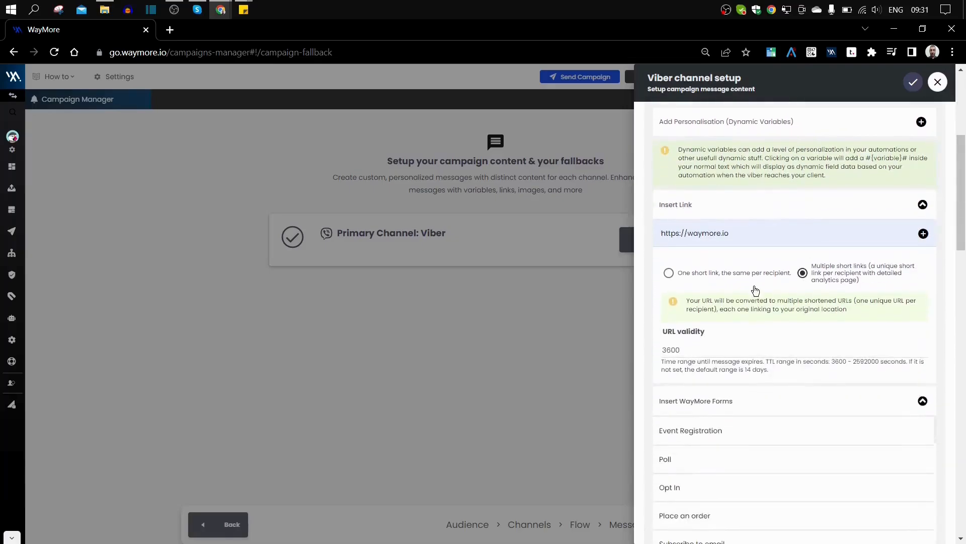
scroll(744, 243, down, 2)
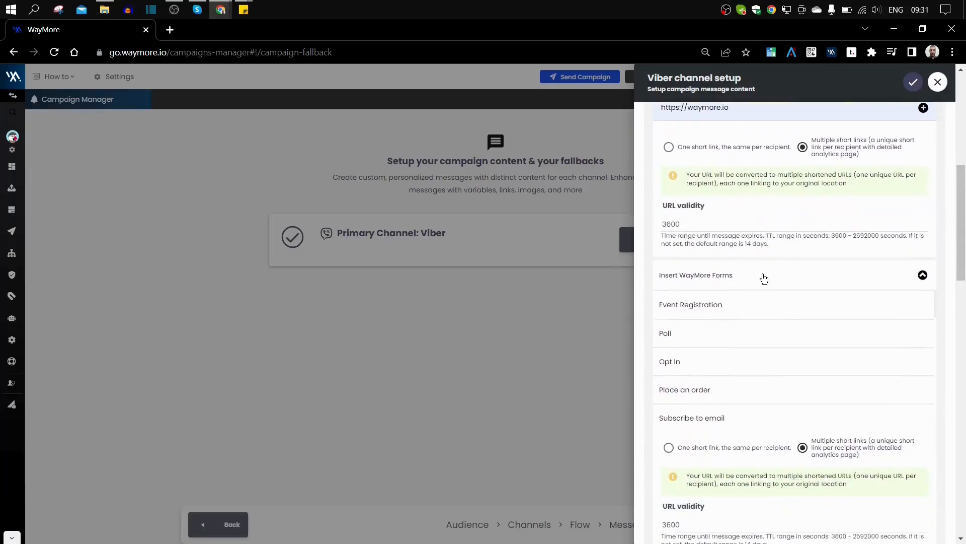
click(924, 276)
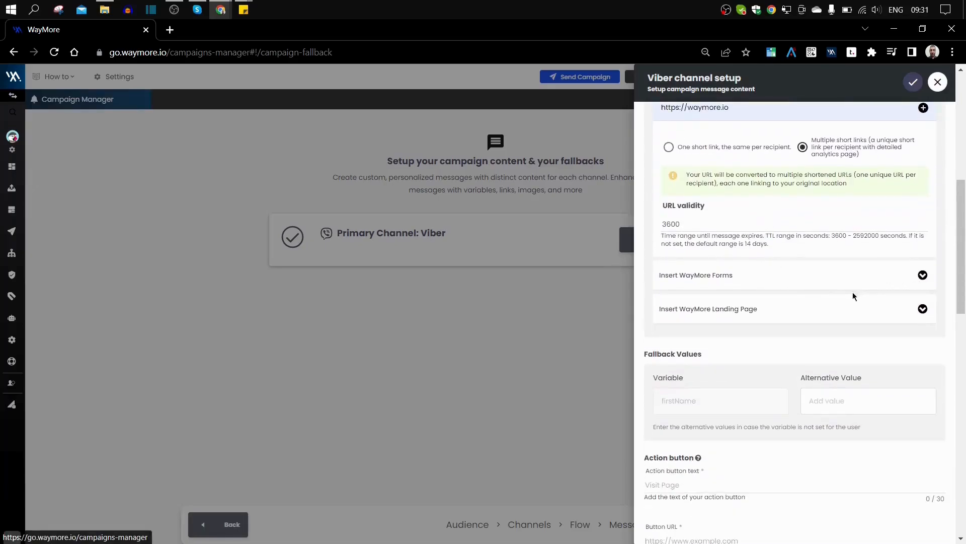
click(727, 315)
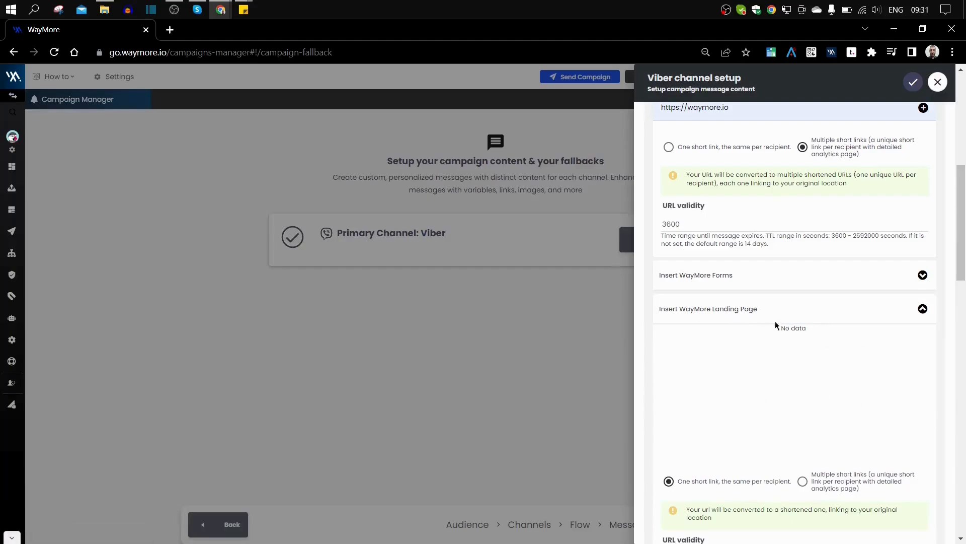
scroll(748, 354, down, 1)
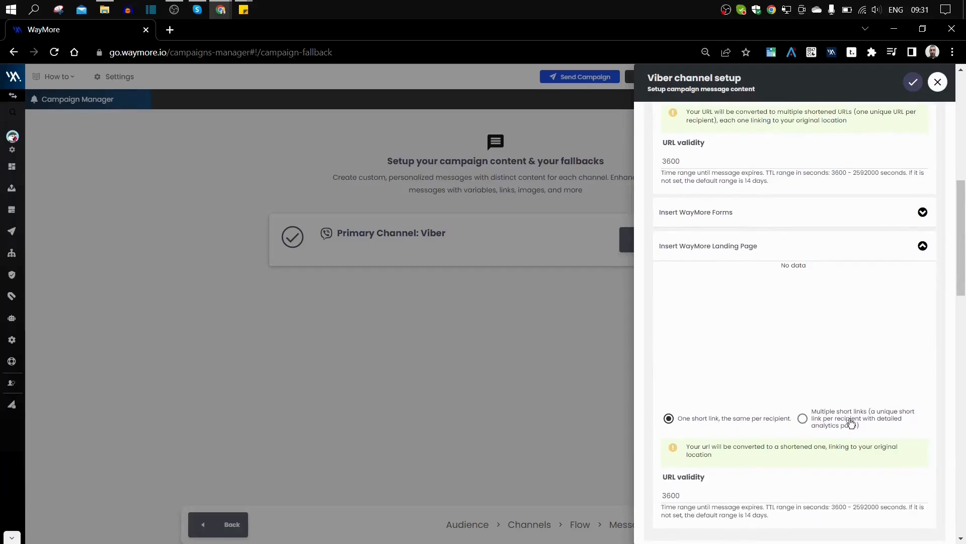
click(922, 247)
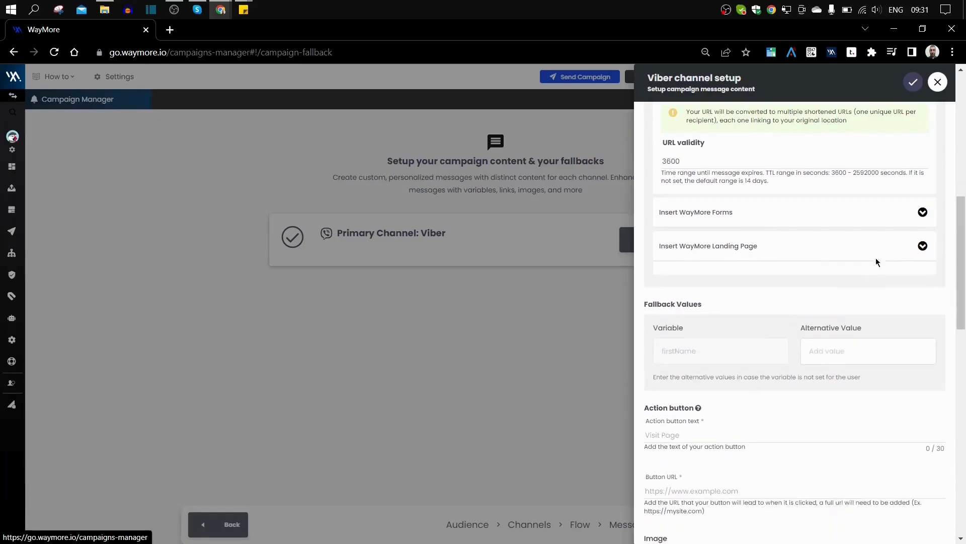
scroll(775, 274, down, 5)
scroll(774, 291, up, 4)
scroll(774, 291, down, 7)
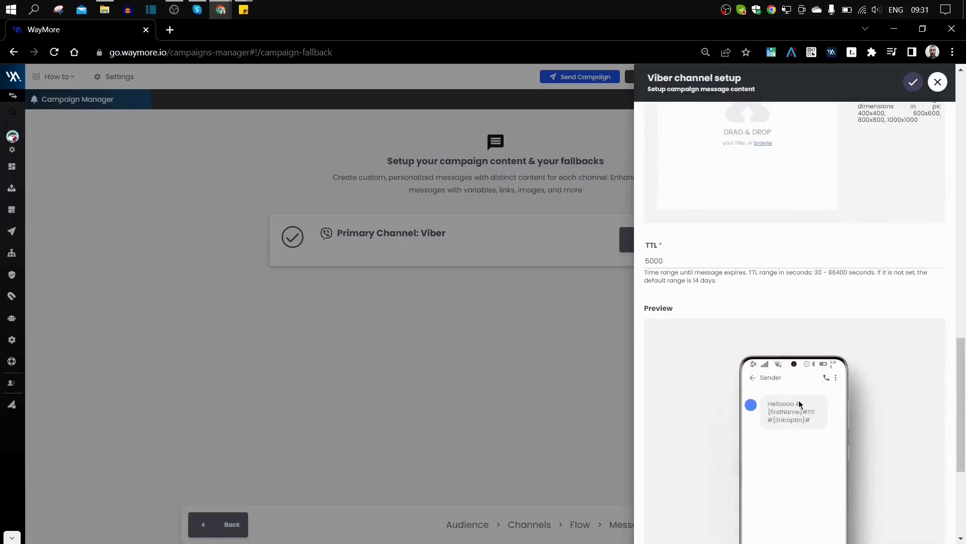
scroll(797, 387, up, 9)
scroll(794, 361, up, 8)
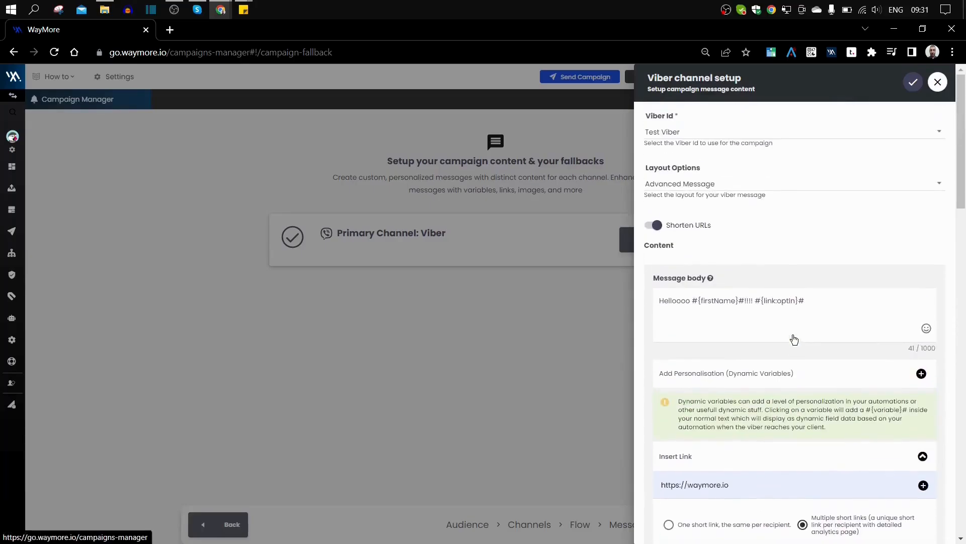
click(825, 301)
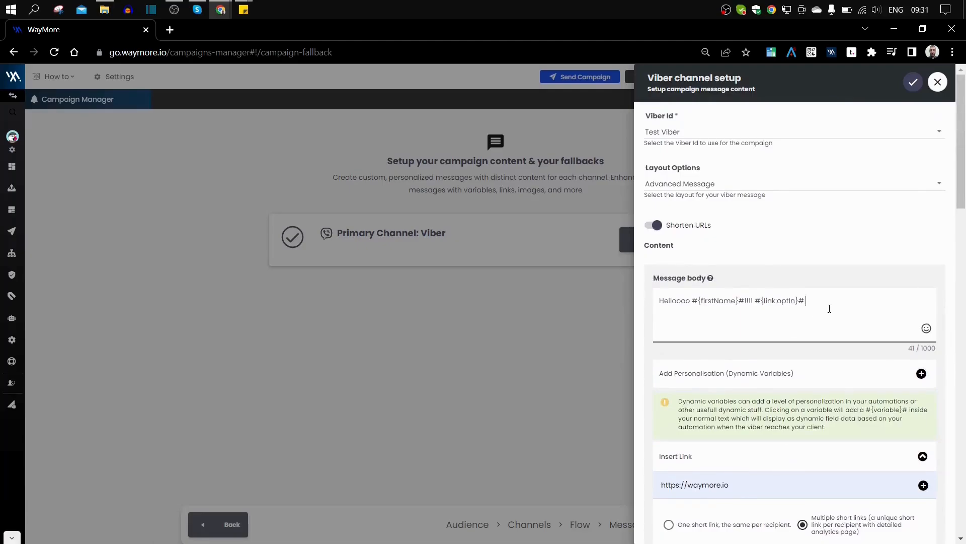
scroll(829, 319, down, 2)
scroll(830, 319, down, 6)
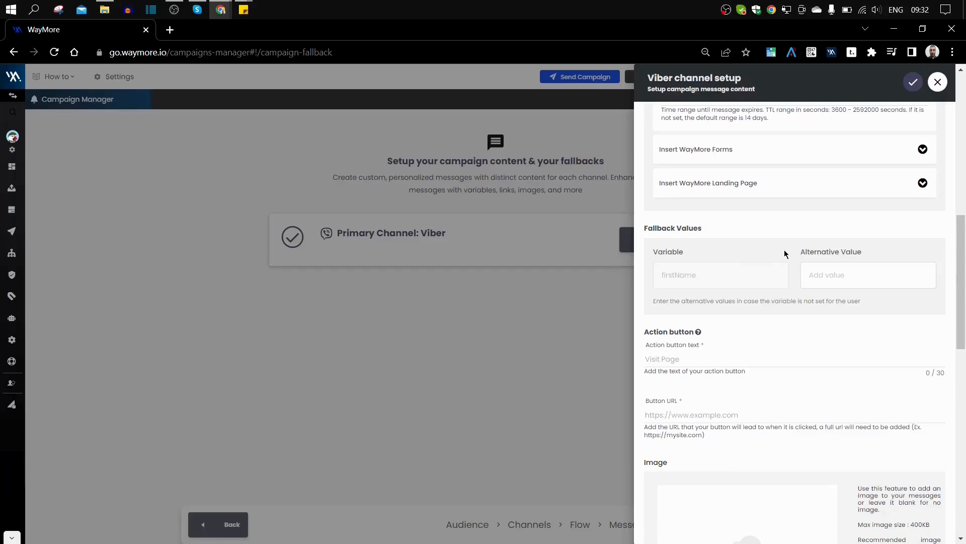
scroll(815, 255, up, 10)
click(685, 251)
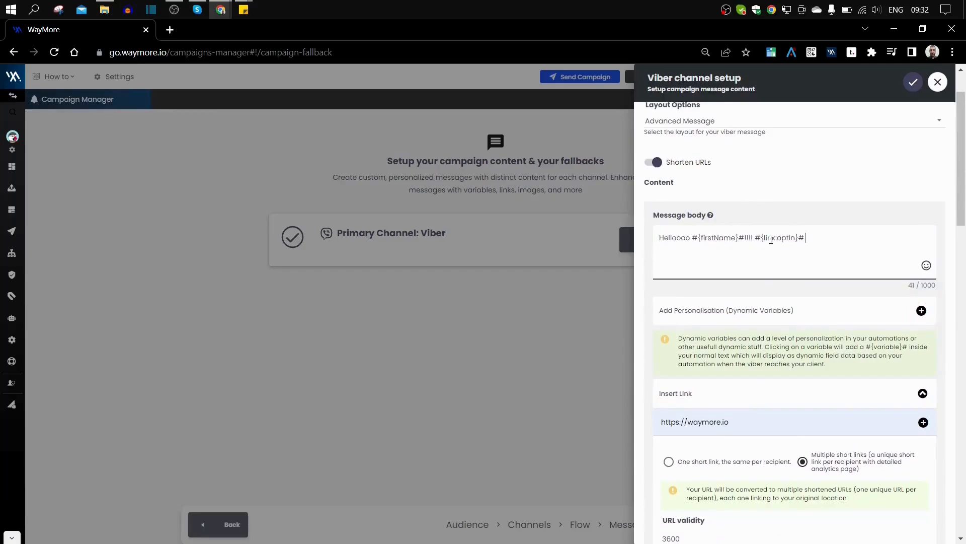
scroll(766, 251, down, 6)
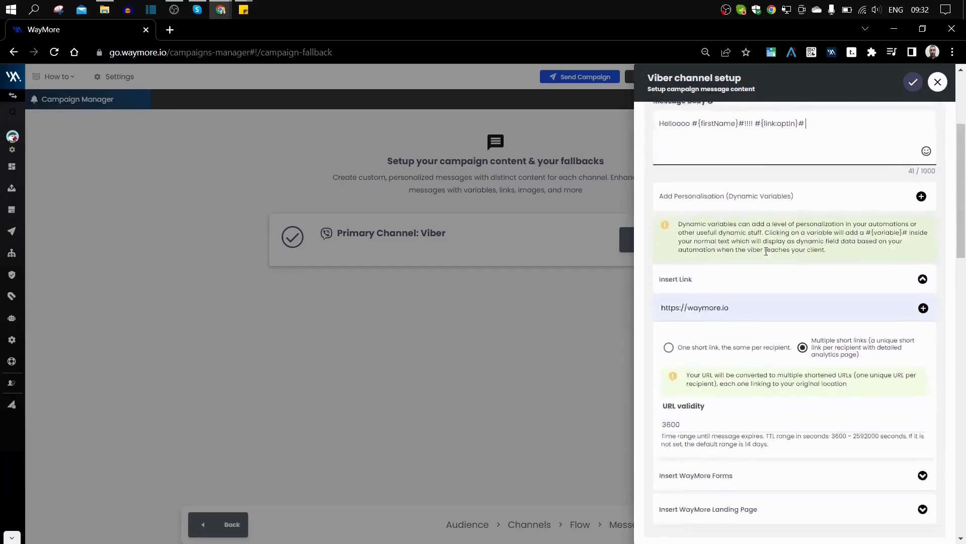
click(822, 377)
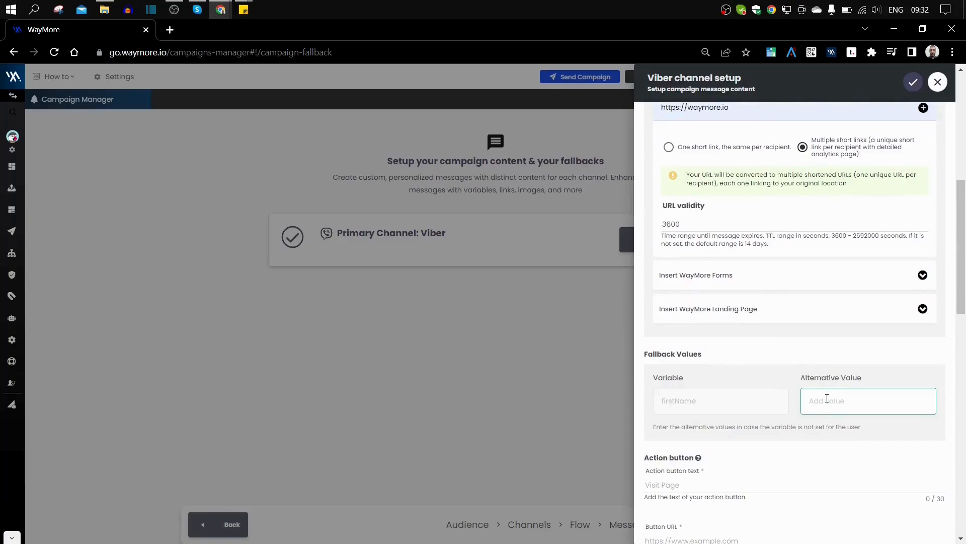
- Set the firstName fallback value to 'friend'
click(827, 398)
text(fri)
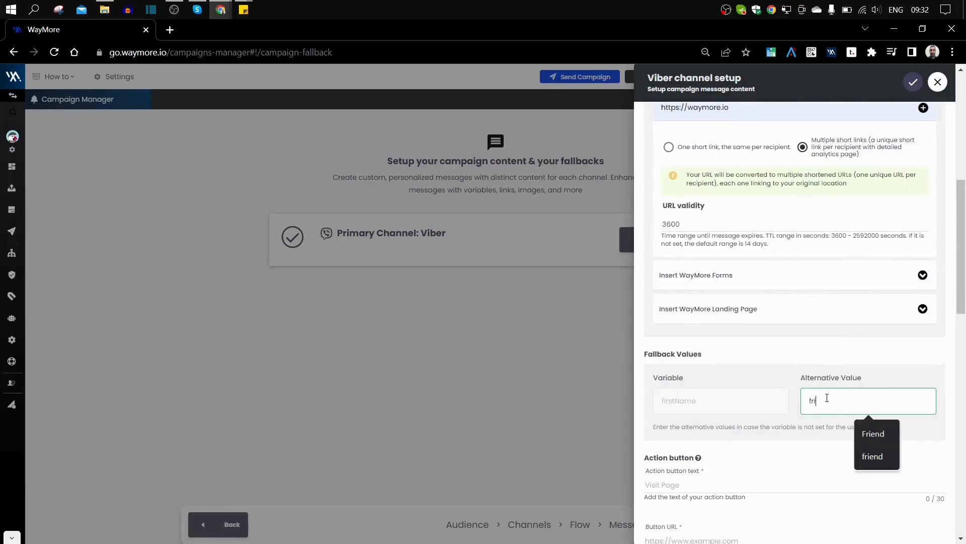
text(ennd)
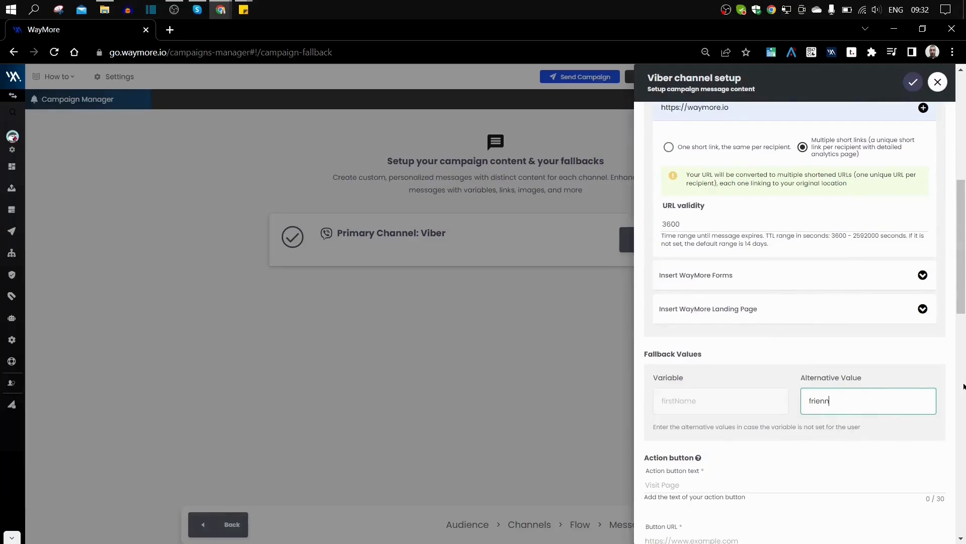
key(BackSpace)
key(BackSpace)
text(nd)
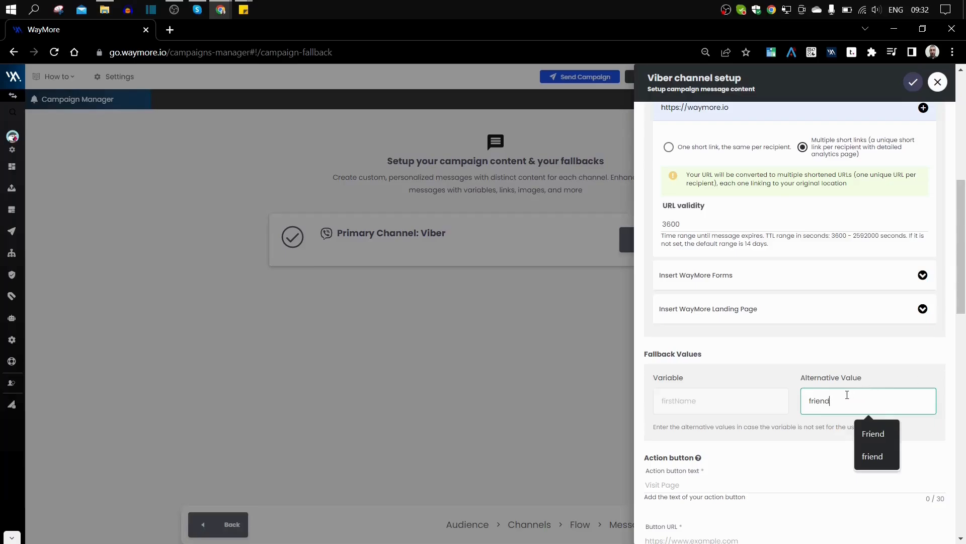
click(827, 355)
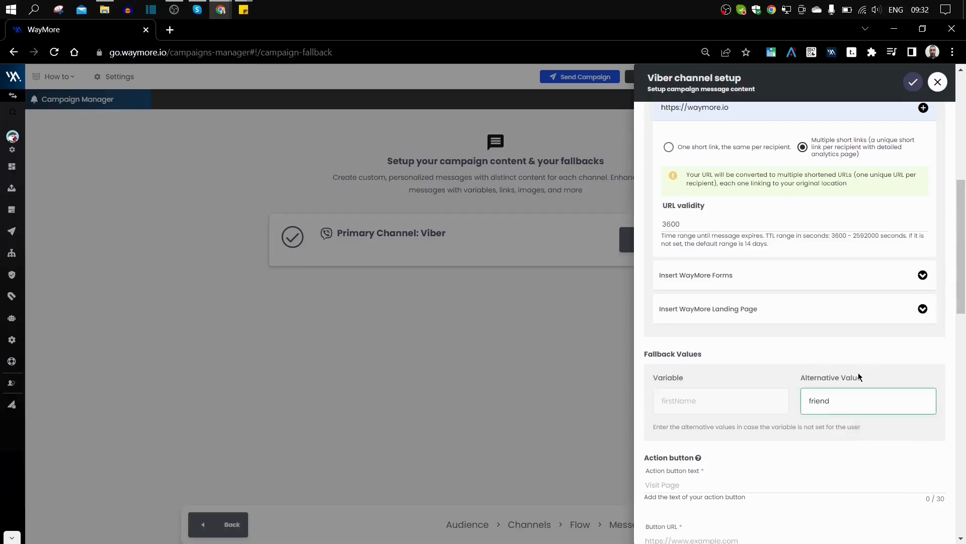
scroll(857, 373, down, 3)
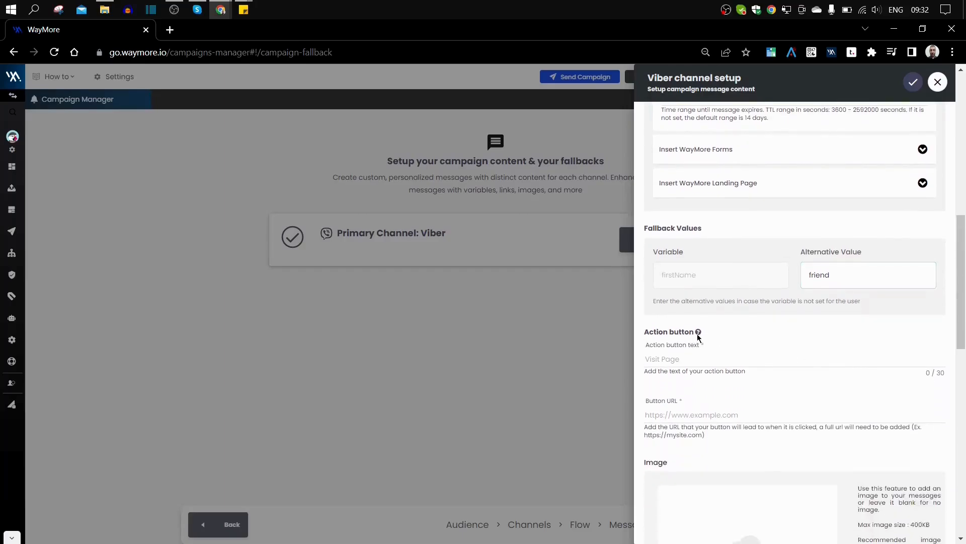
- Label the Viber action button 'Click Here'
click(682, 359)
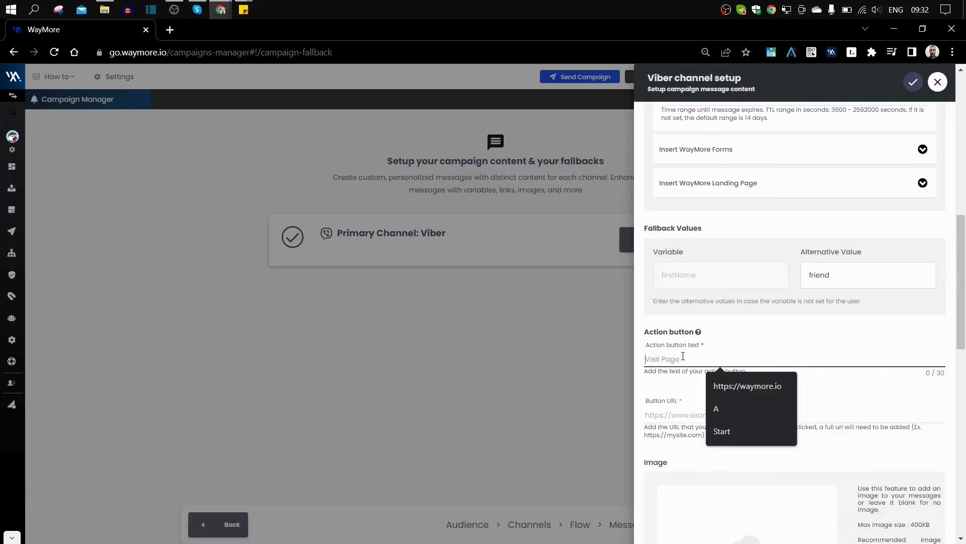
text(Cli)
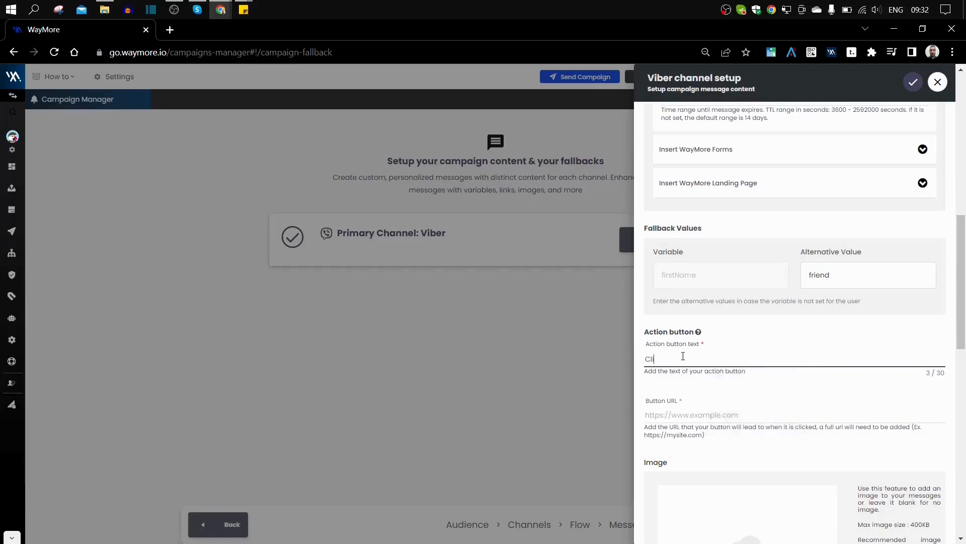
text(ck here)
click(668, 358)
key(BackSpace)
text(Here)
scroll(812, 349, down, 2)
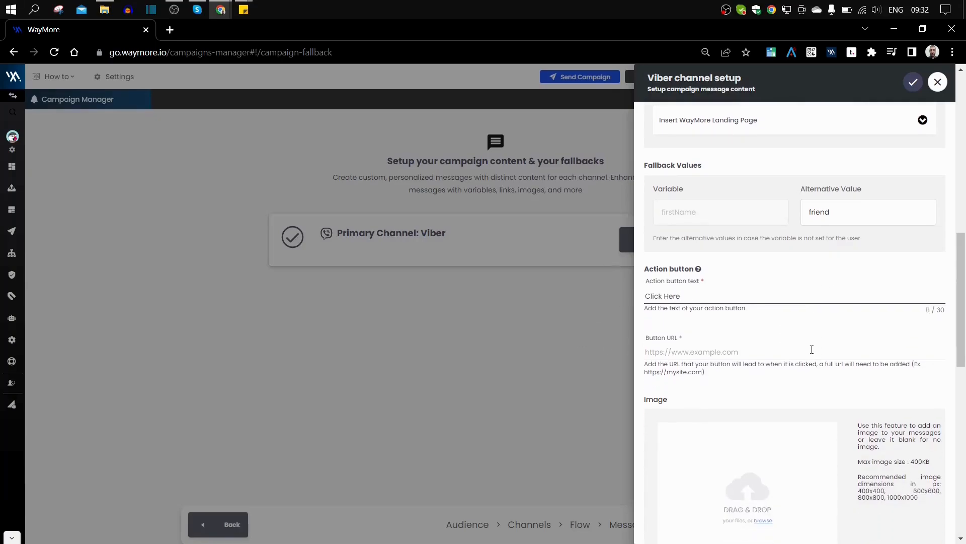
click(665, 354)
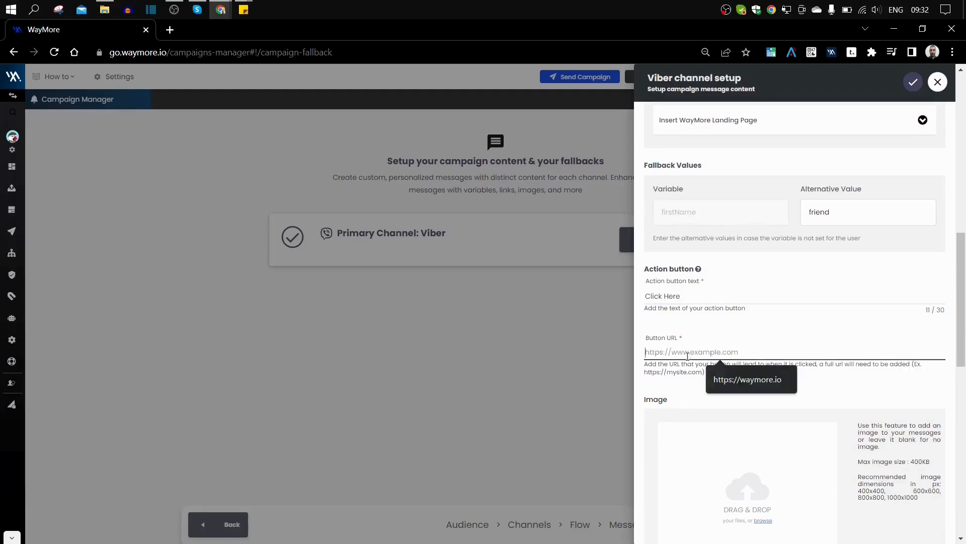
click(730, 379)
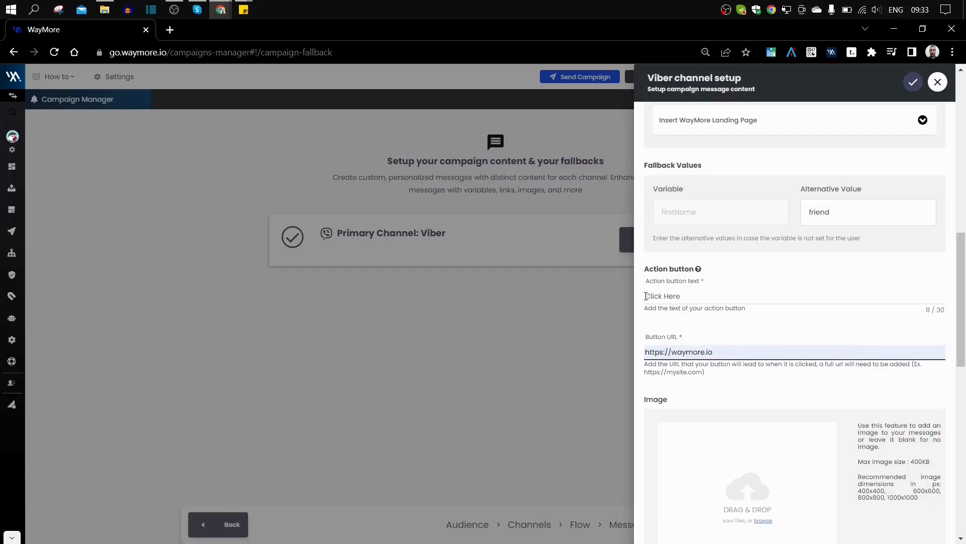
drag(647, 295, 682, 296)
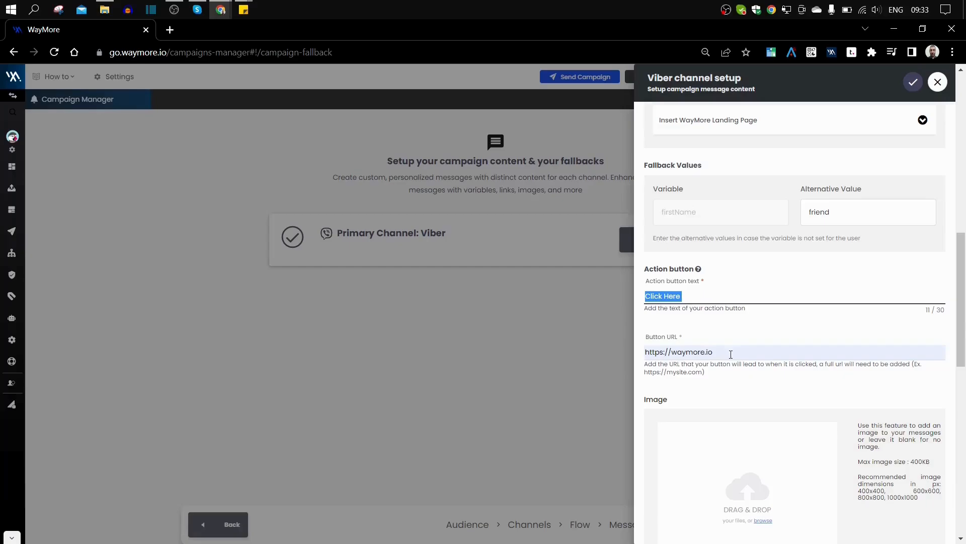
scroll(790, 327, down, 4)
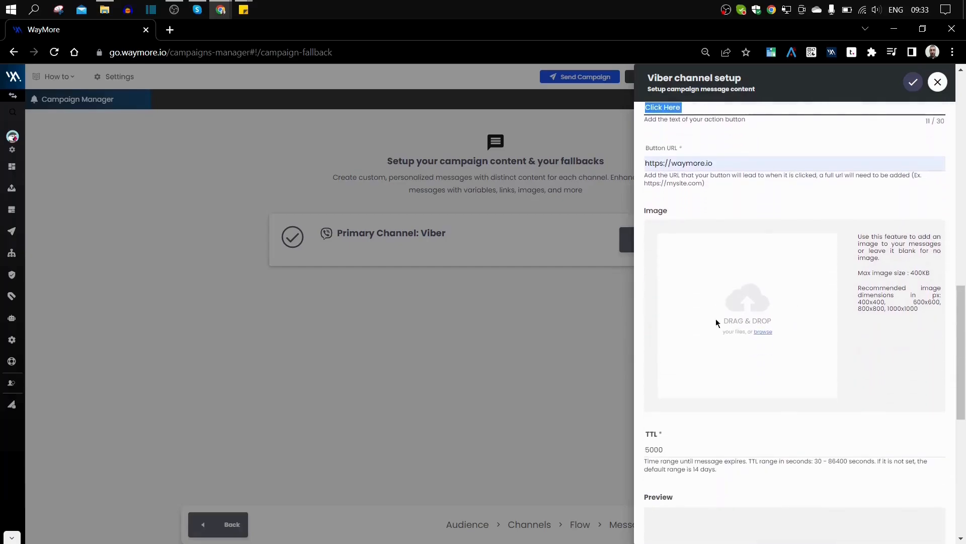
click(763, 333)
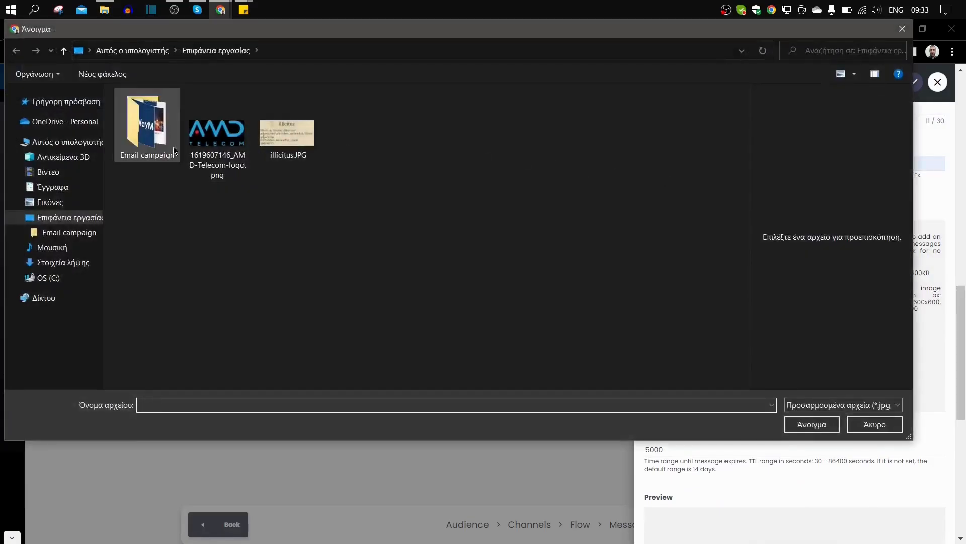
click(208, 143)
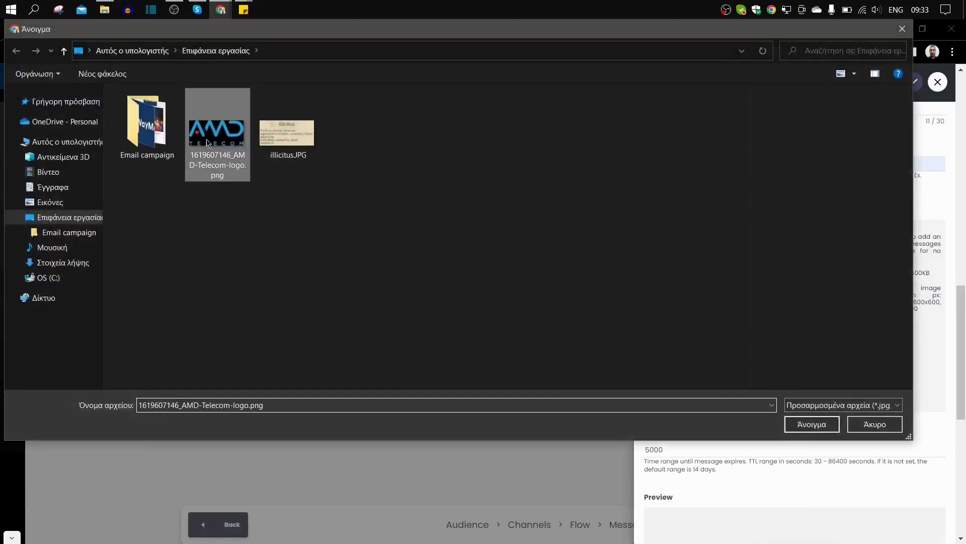
double_click(208, 143)
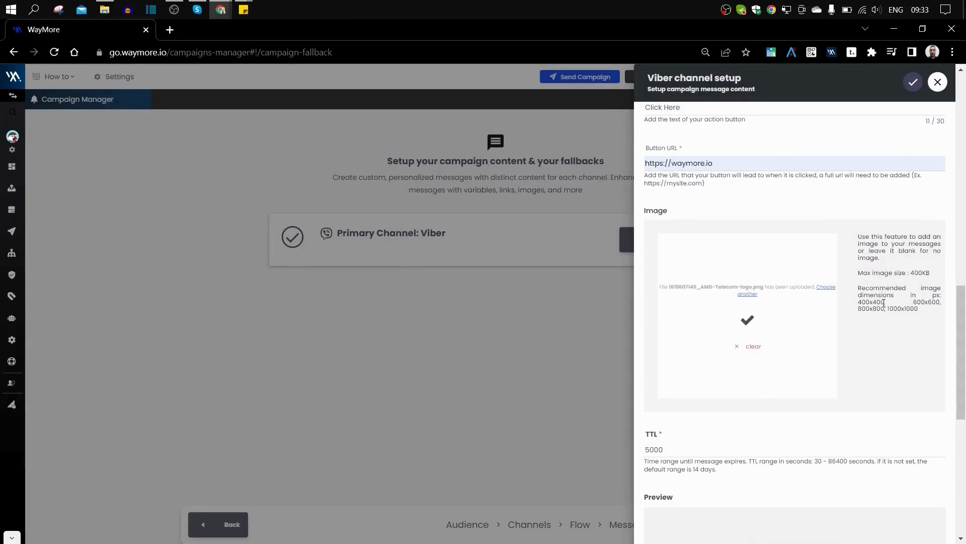
scroll(882, 295, down, 3)
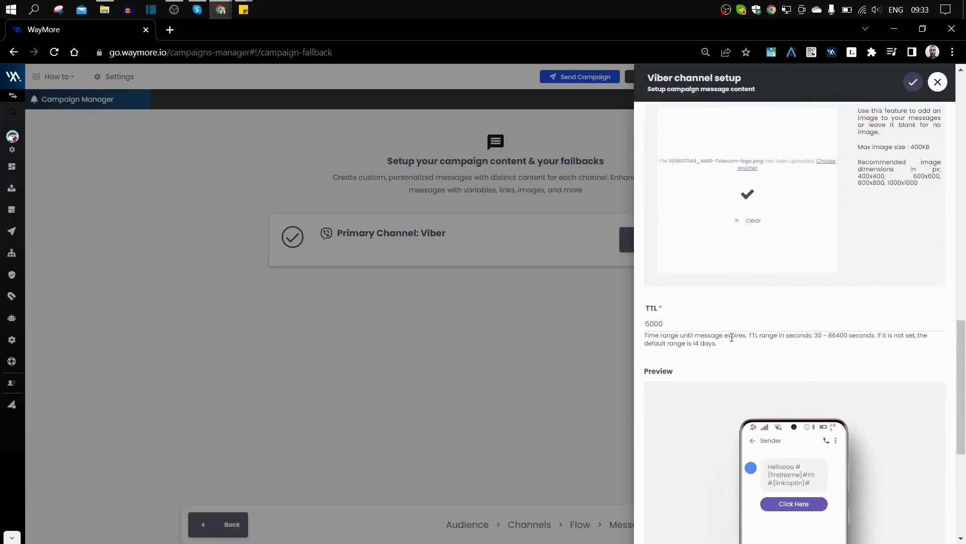
- Test the preview's Click Here button and close the tab it opens
key(alt+Tab)
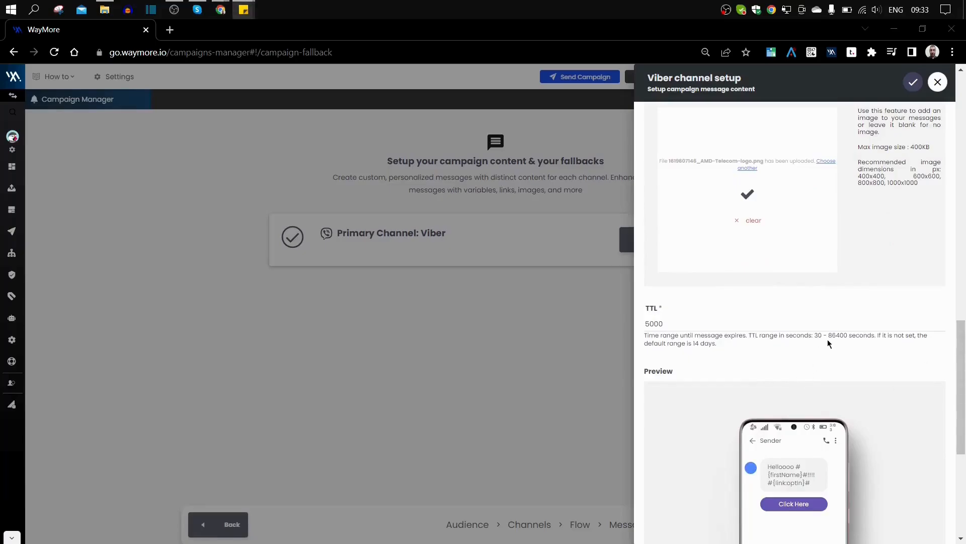
scroll(805, 369, down, 1)
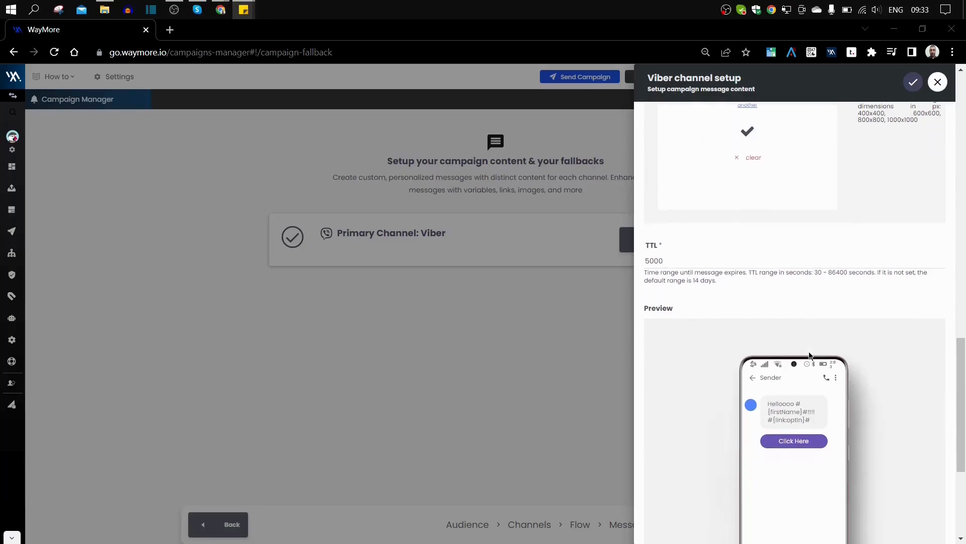
scroll(810, 354, down, 1)
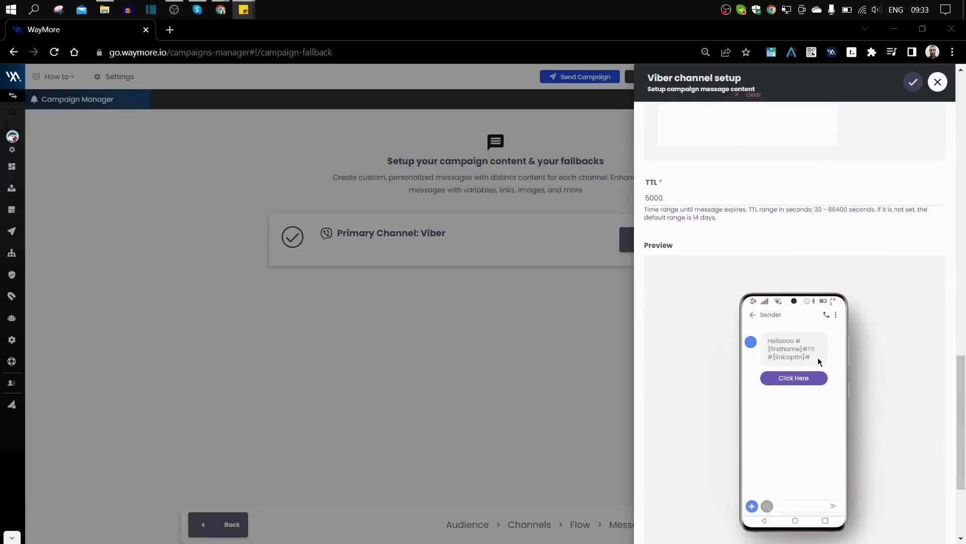
scroll(837, 364, down, 1)
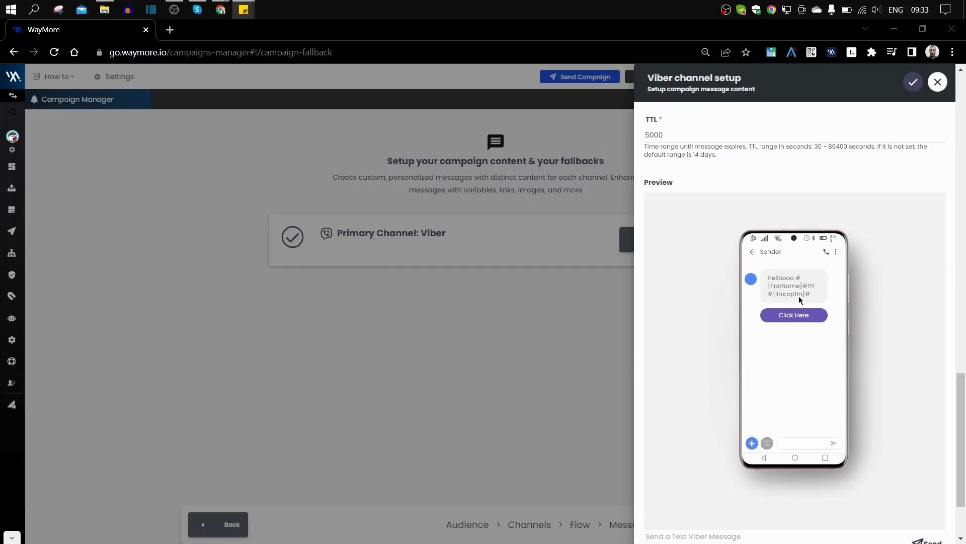
scroll(801, 300, down, 2)
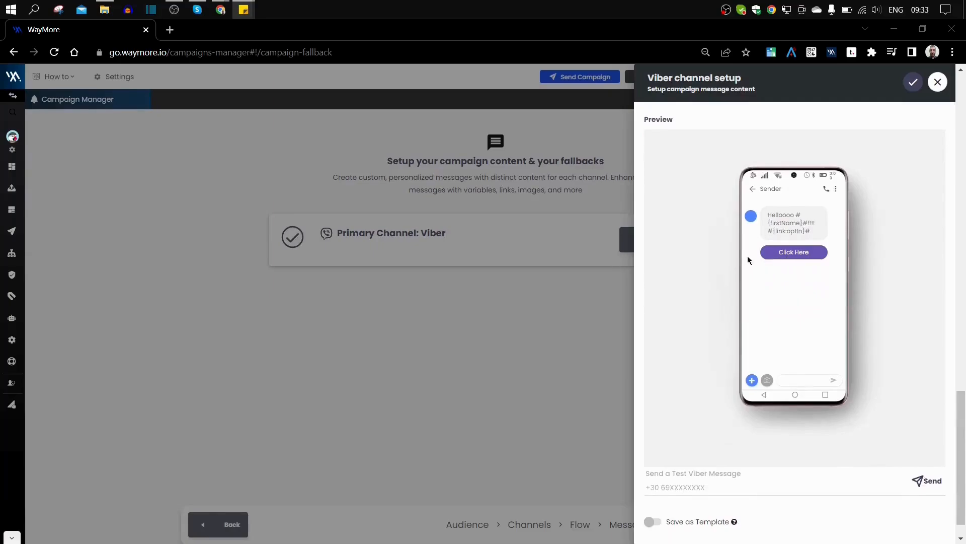
click(800, 259)
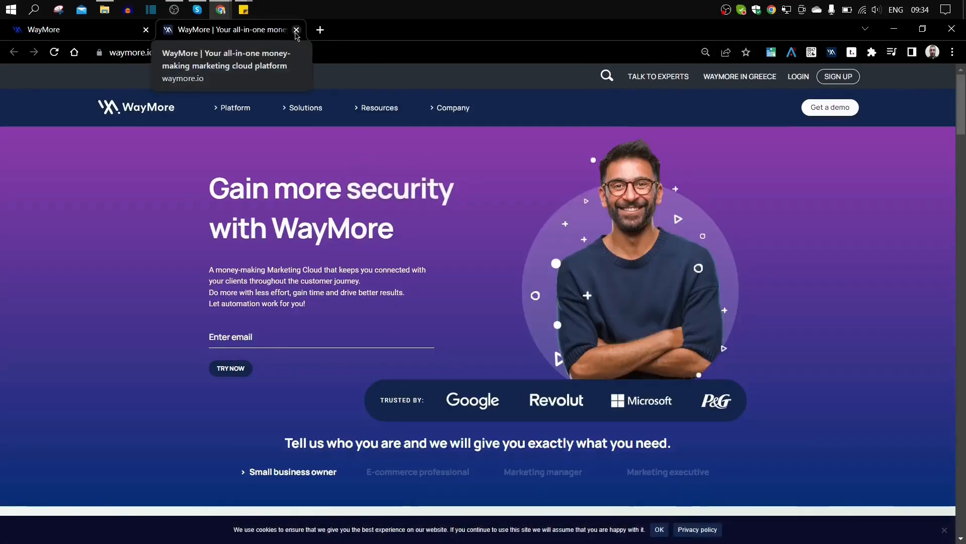
click(297, 30)
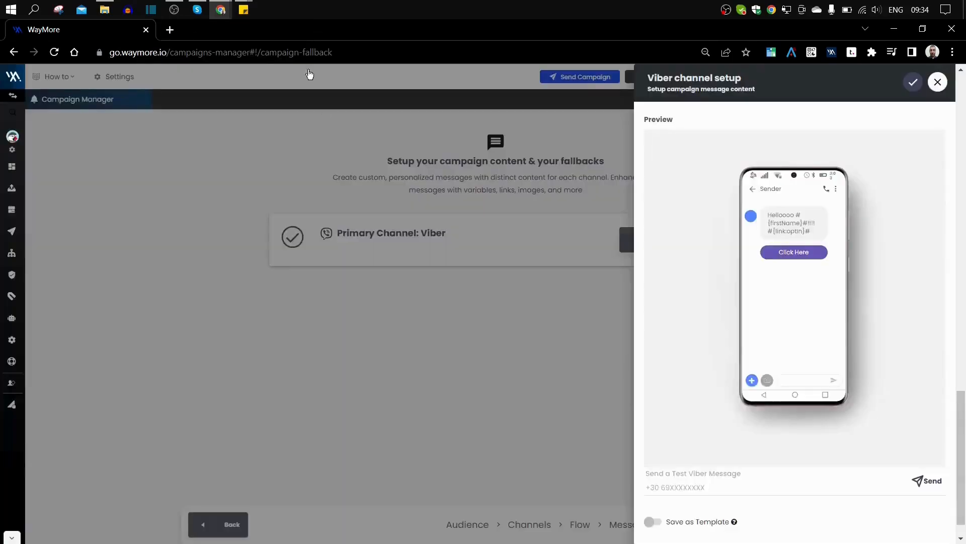
- Enter the saved test recipient's mobile number in Send a Test Viber Message
scroll(775, 224, down, 1)
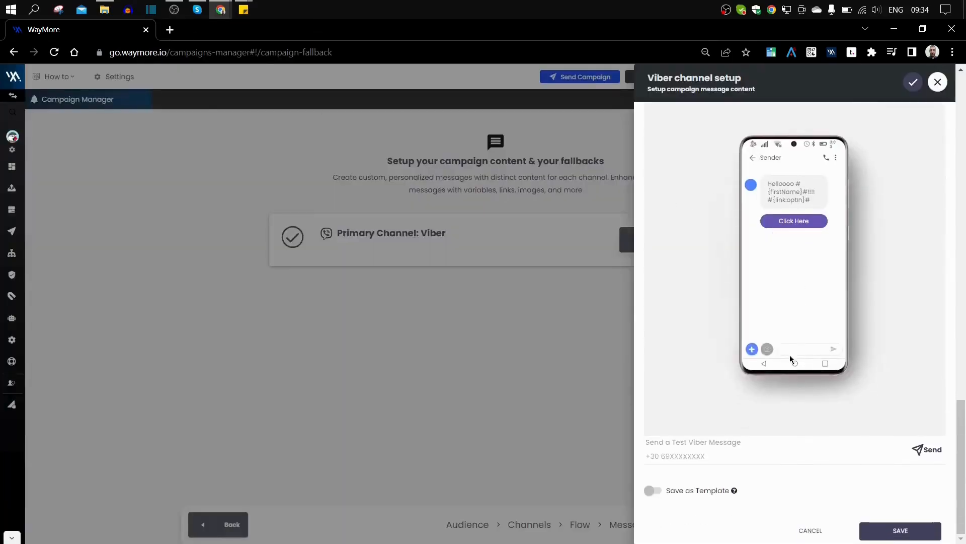
click(696, 453)
click(686, 396)
click(686, 458)
click(735, 488)
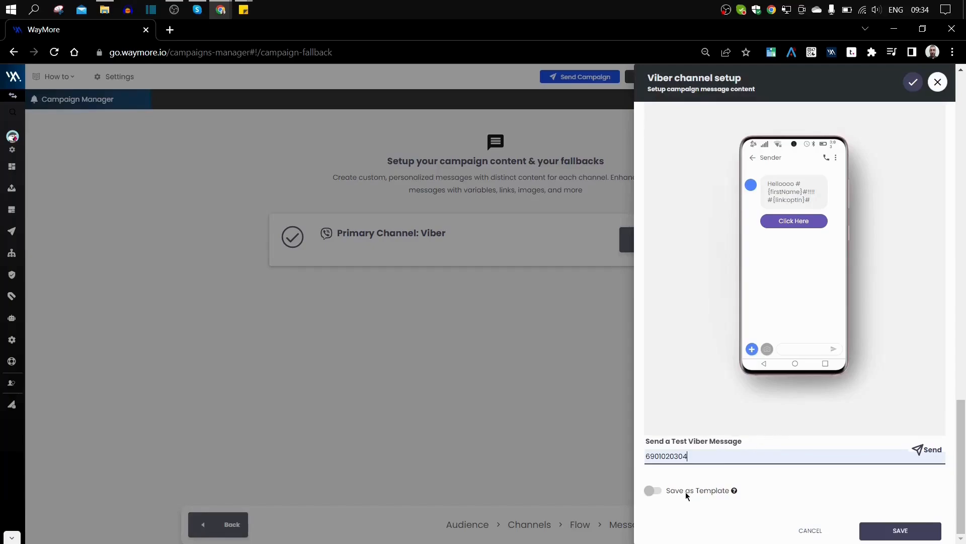
click(656, 495)
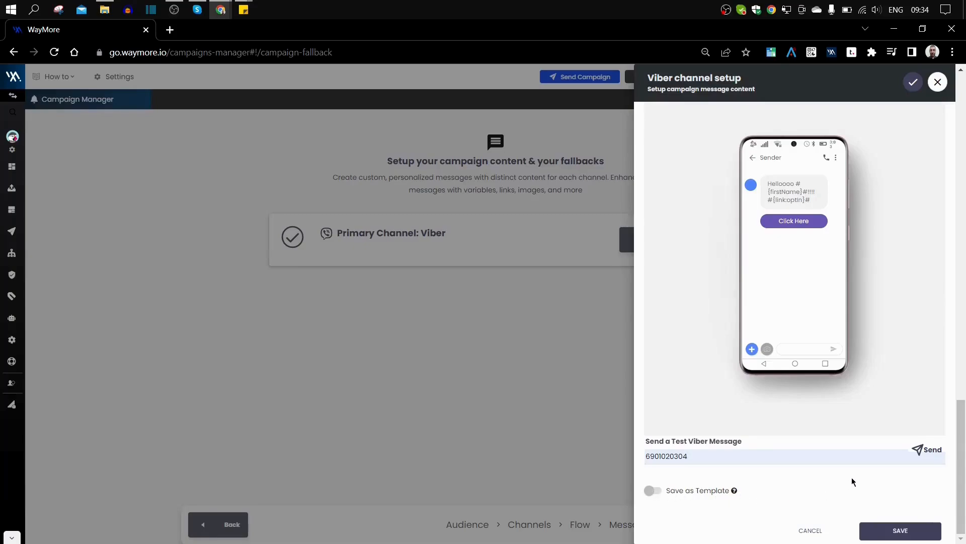
scroll(851, 465, up, 4)
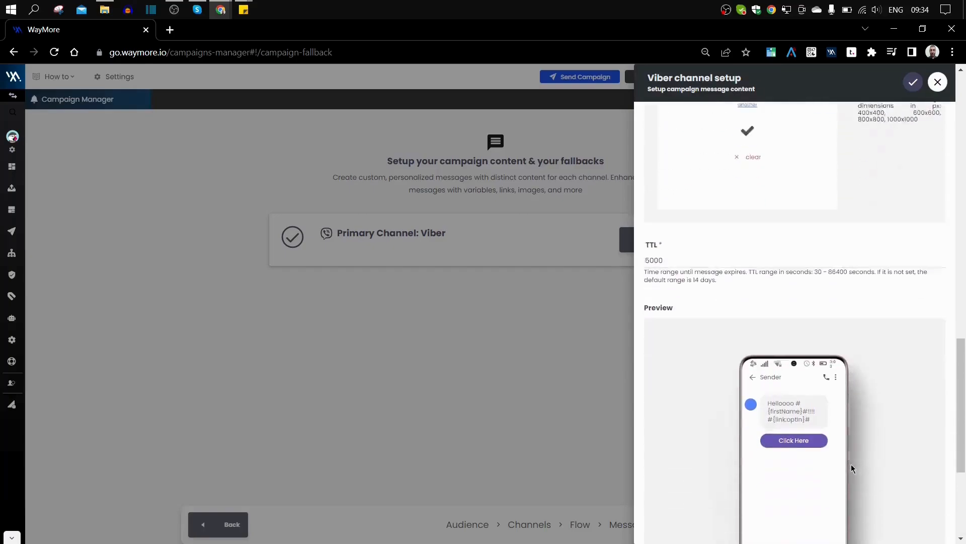
scroll(851, 464, down, 4)
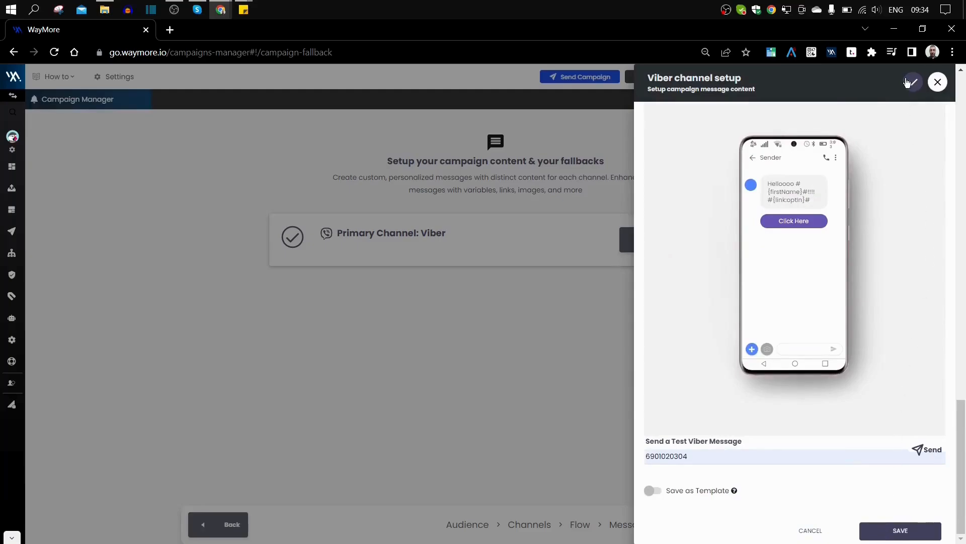
- Save the Viber settings and review the Campaign Overview estimate: 0.04 EUR maximum for 27/30 coverage
click(884, 530)
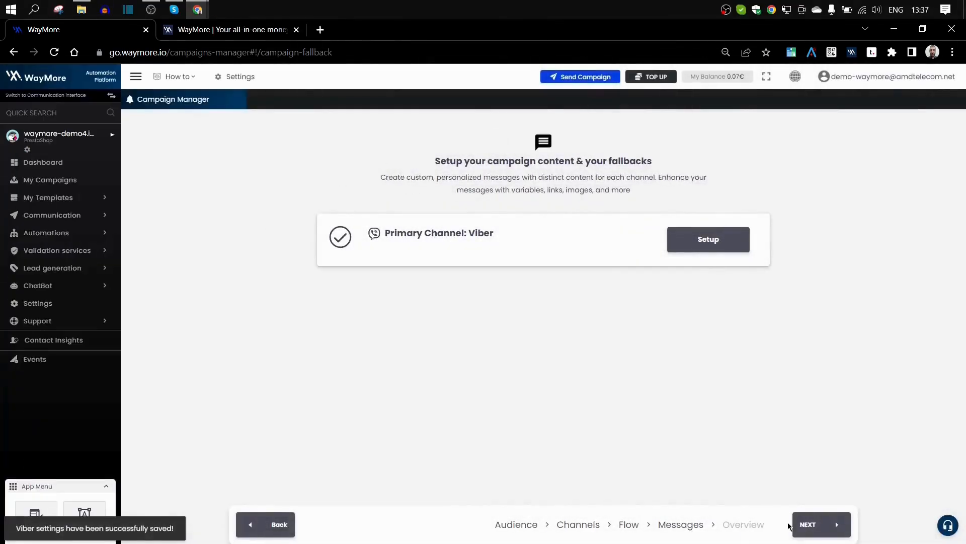
click(816, 525)
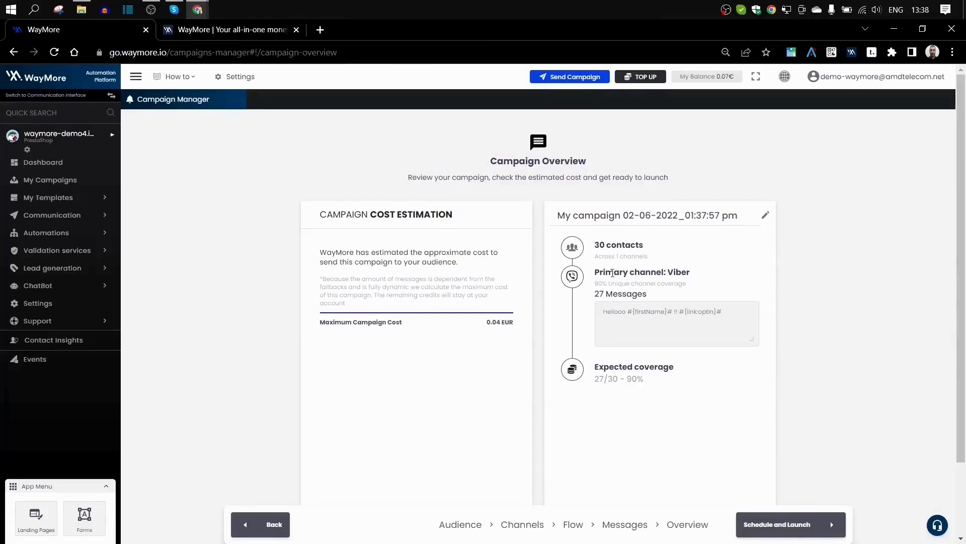
scroll(622, 257, down, 1)
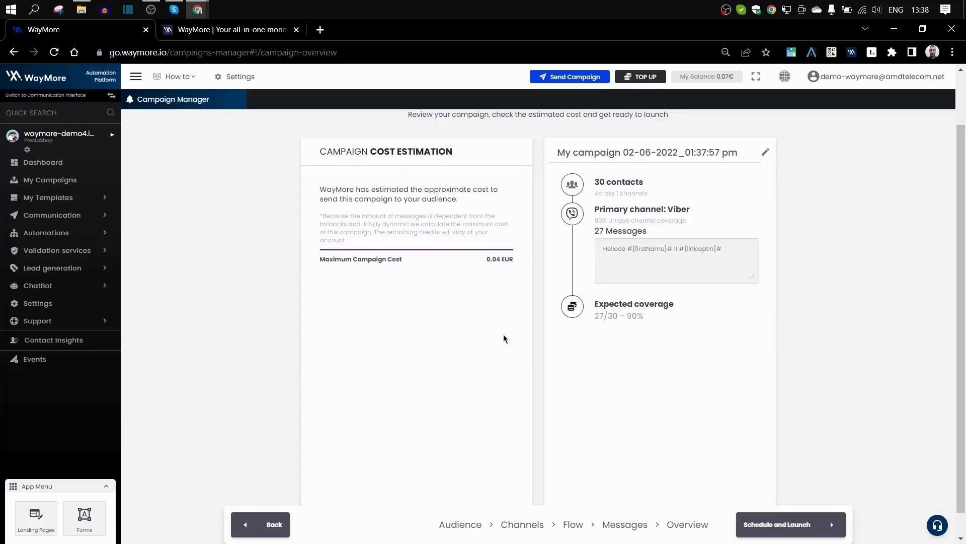
- Set the launch to On Selected date, June 4 2022 (06/04/2022), at 8:50 PM
click(795, 526)
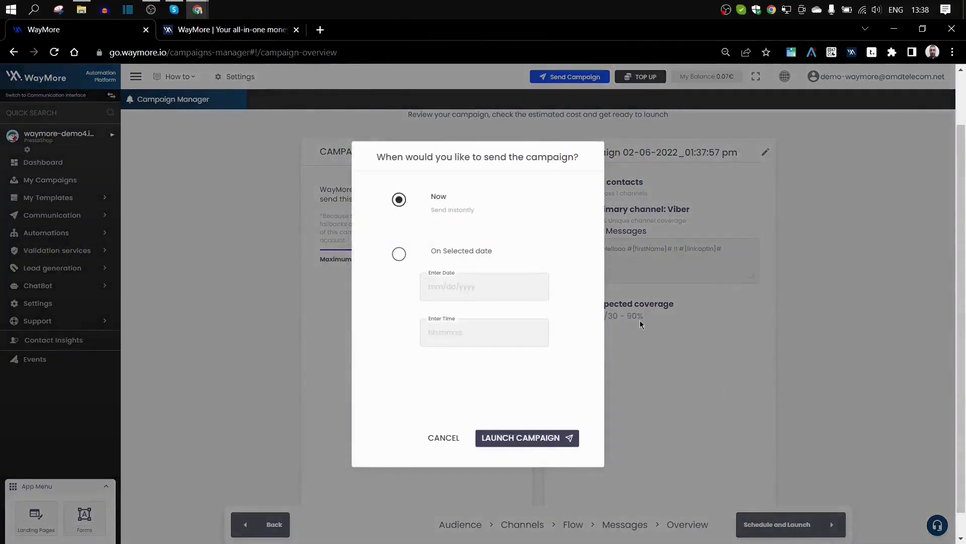
click(399, 254)
click(446, 294)
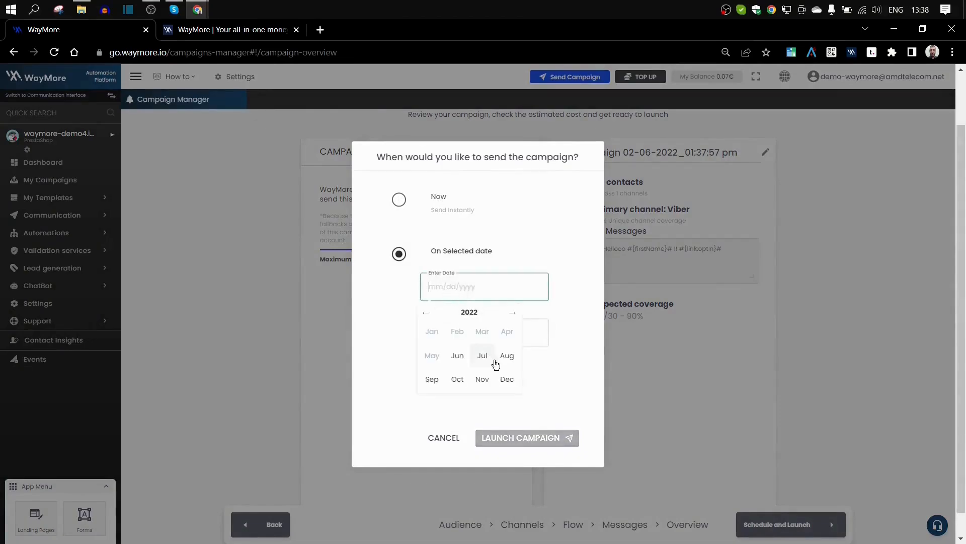
click(460, 358)
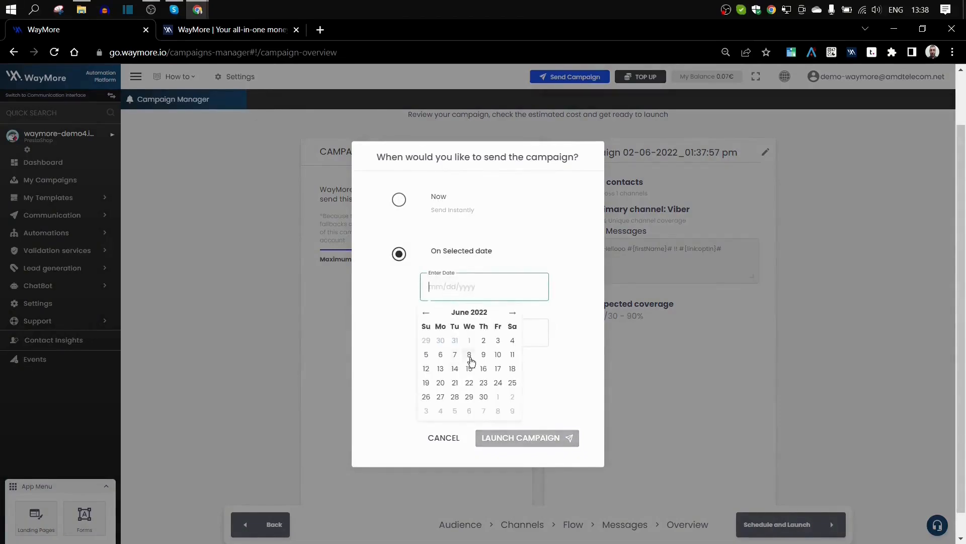
click(512, 342)
click(457, 335)
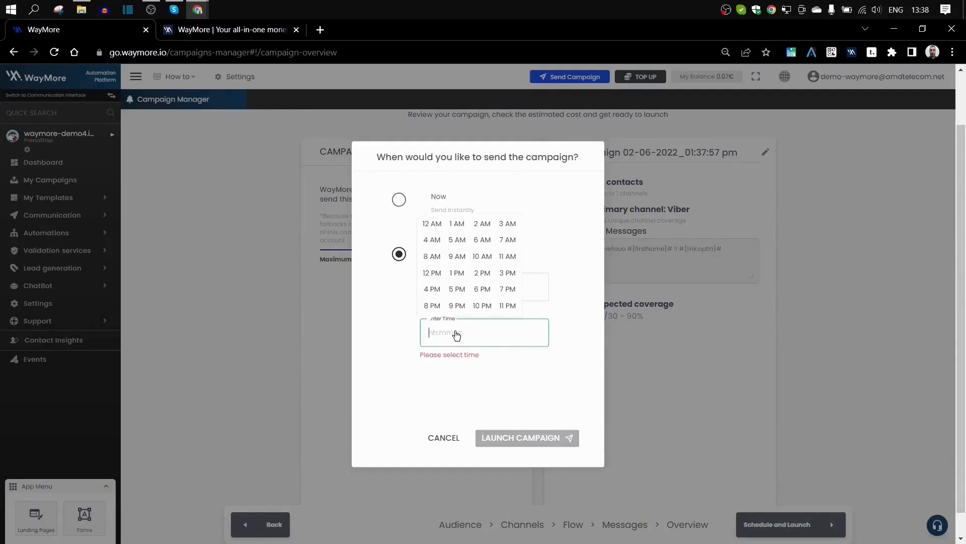
click(429, 304)
click(478, 306)
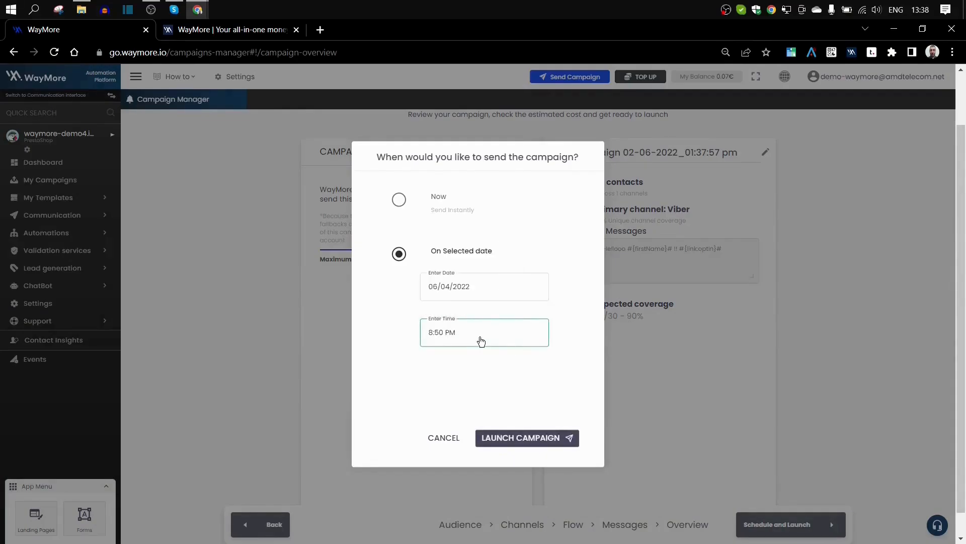